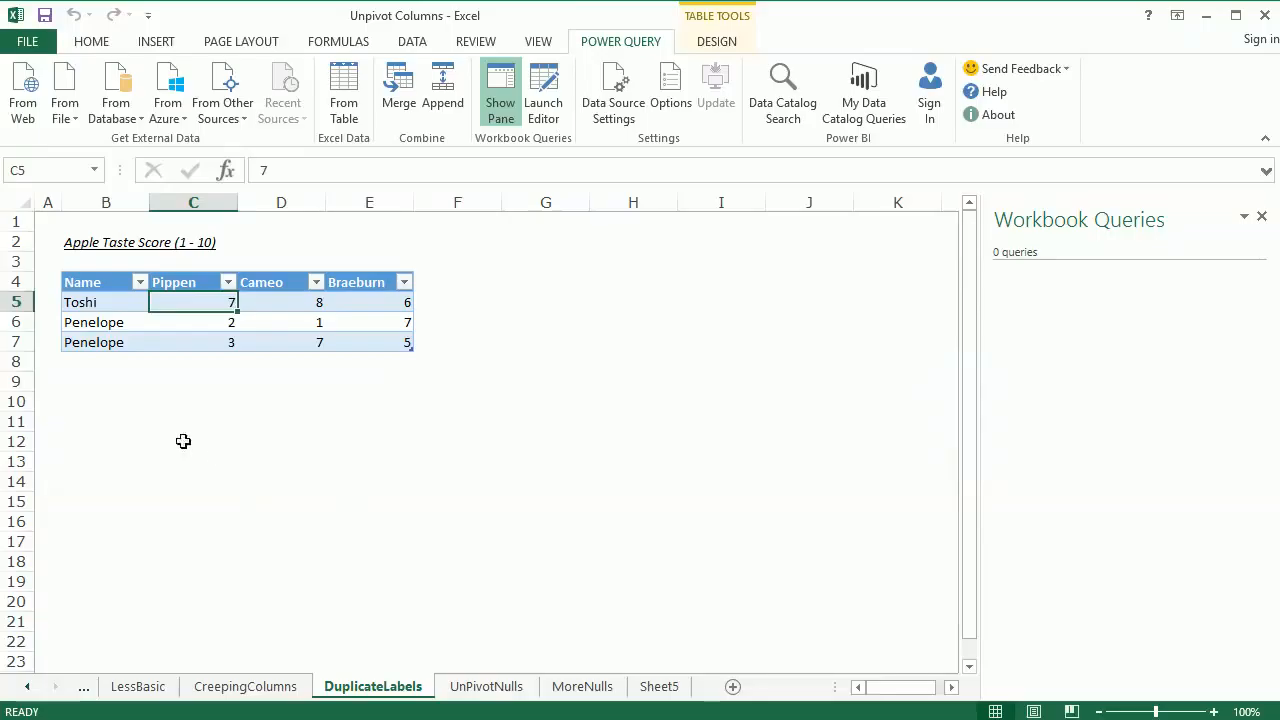
Examine the Name column for duplicate labels and the Pippen, Cameo and Braeburn headers in the Apple Taste Score table
left_click(173, 401)
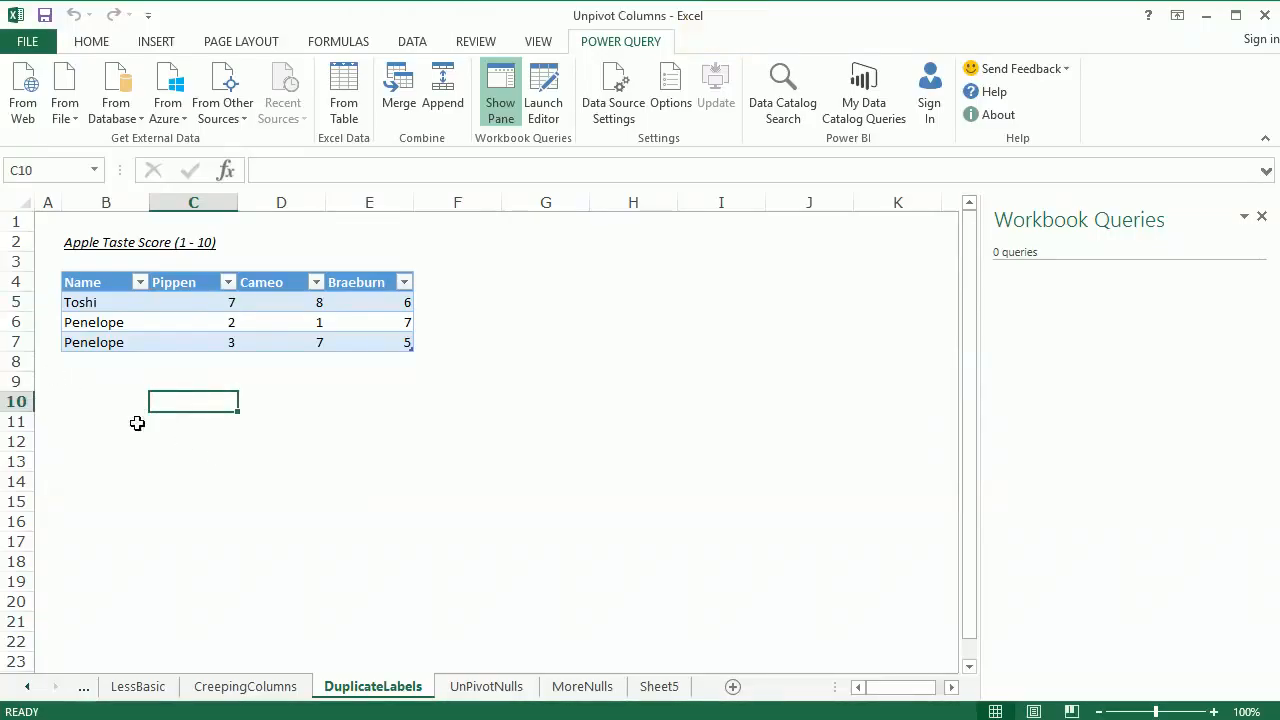
left_click(93, 392)
left_click(124, 323)
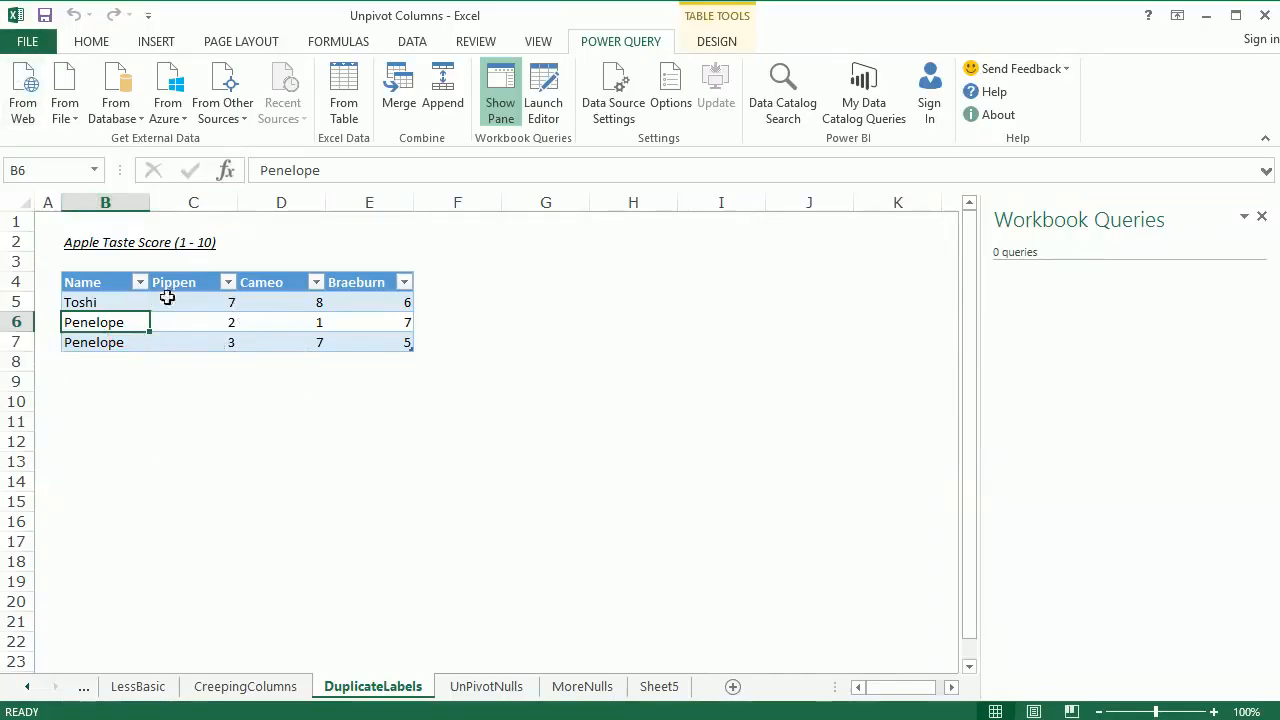
left_click_drag(114, 303, 108, 340)
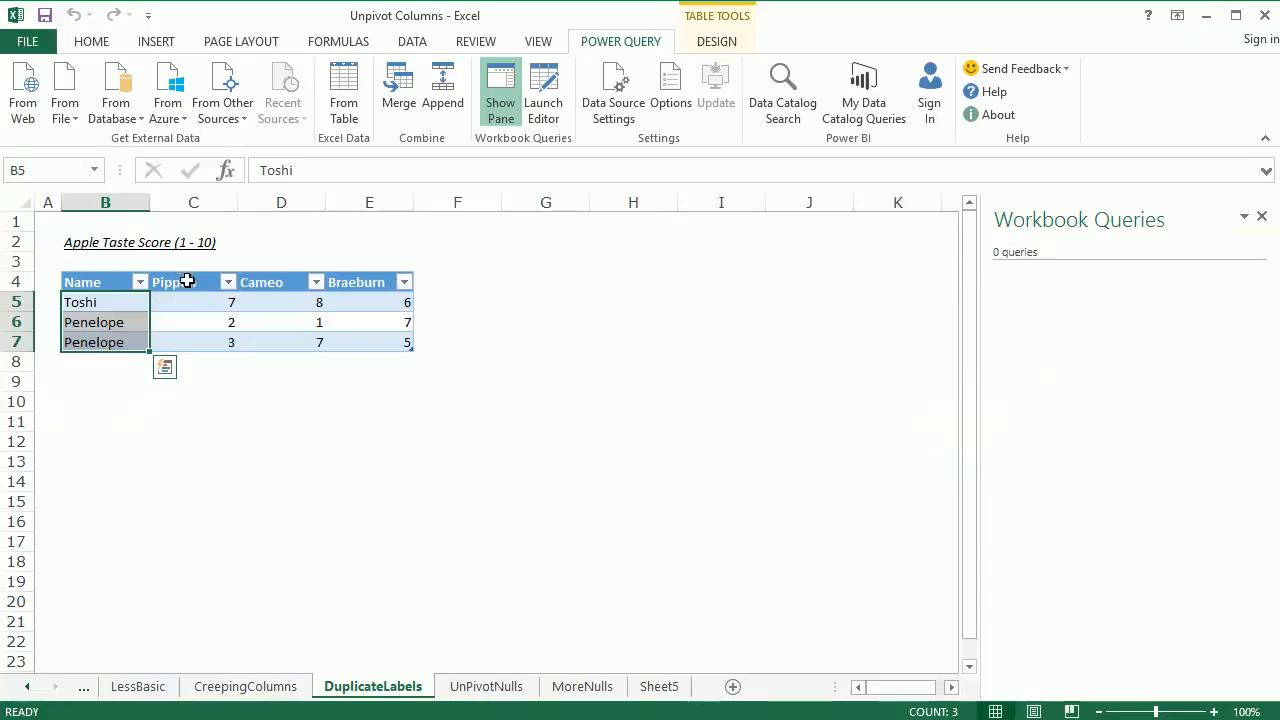
left_click(187, 281)
left_click(288, 285)
left_click(361, 284)
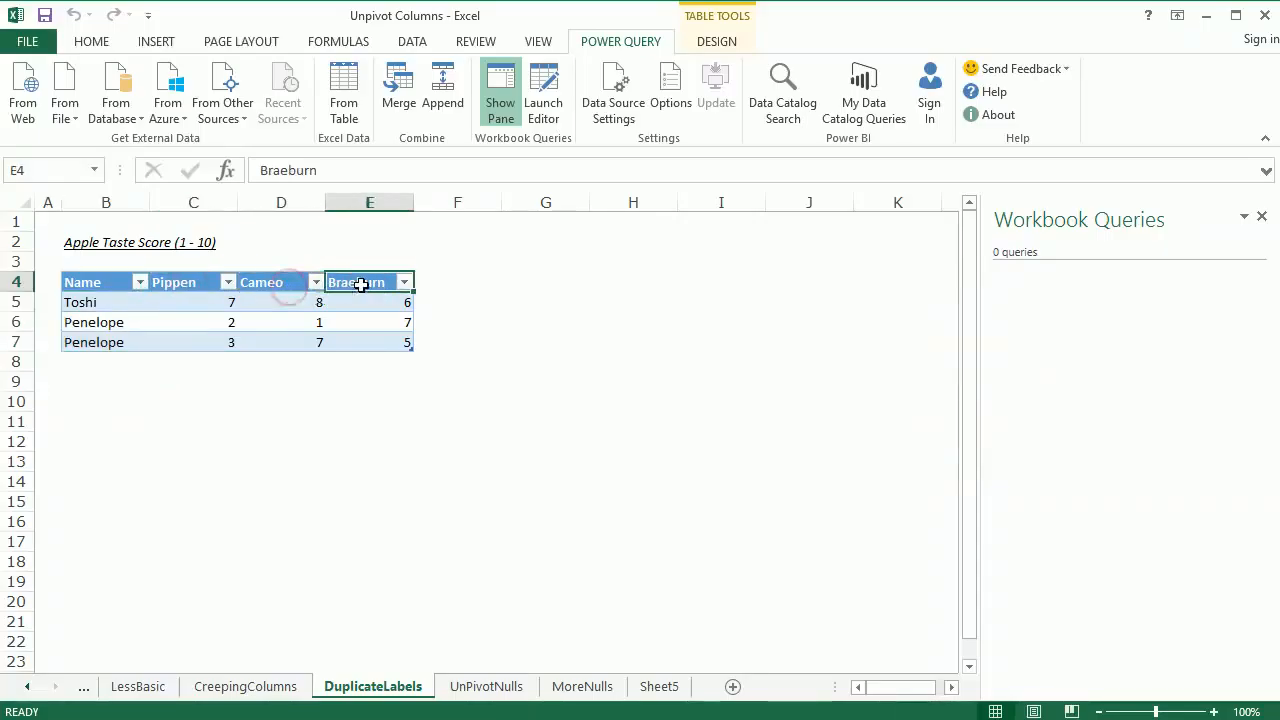
left_click(231, 322)
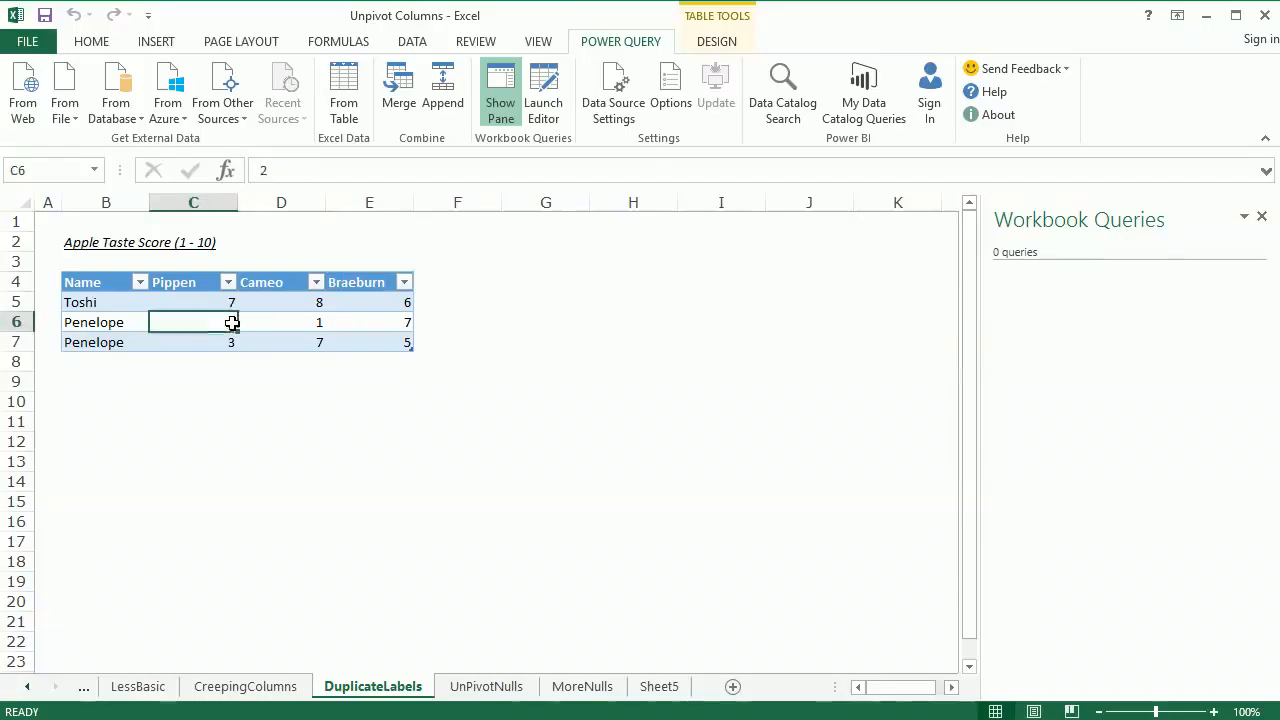
left_click(94, 323)
left_click(106, 343)
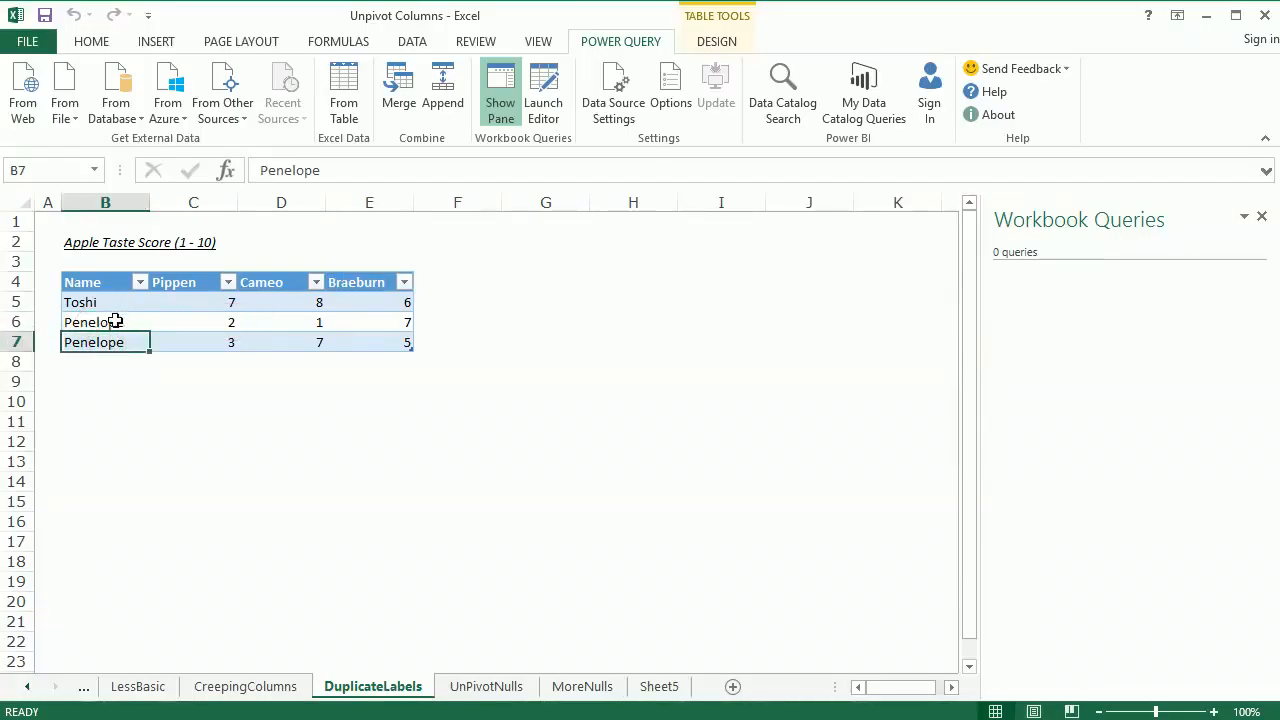
left_click(116, 321)
left_click(112, 342)
left_click(94, 322)
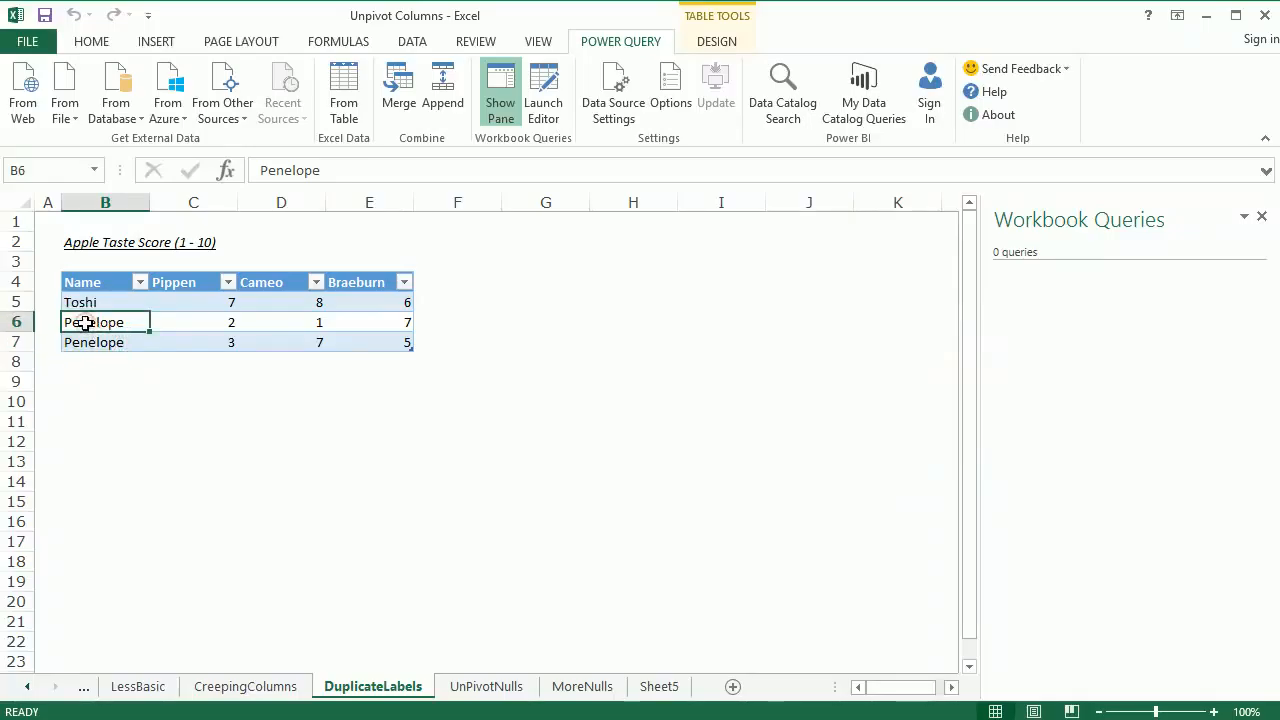
left_click(172, 399)
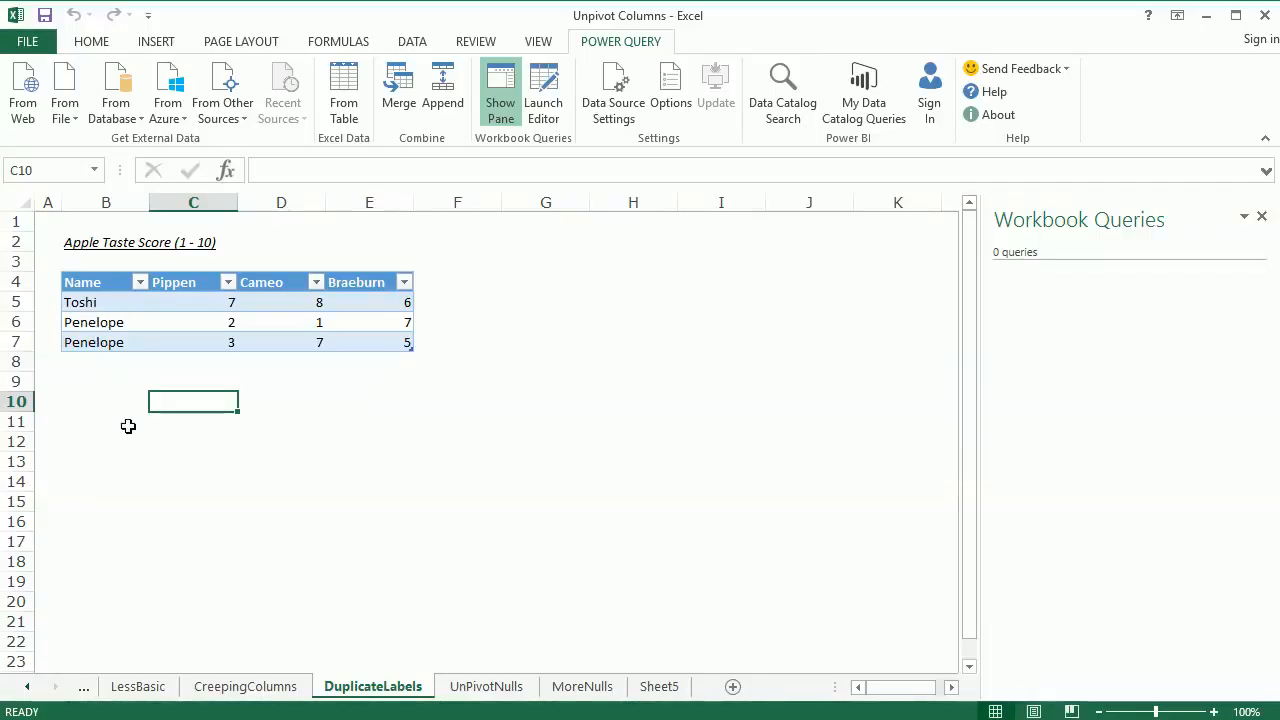
Load the apple score table into the Query Editor and unpivot the Pippen, Cameo and Braeburn columns
left_click(255, 323)
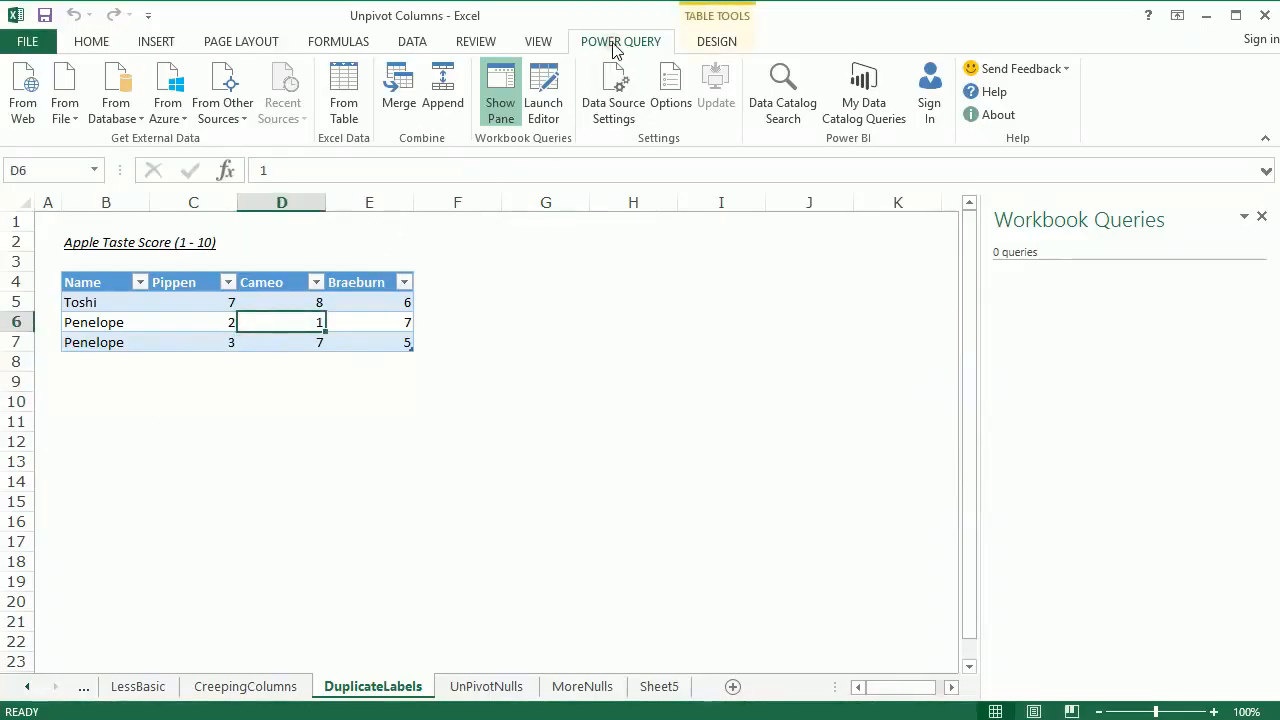
left_click(345, 85)
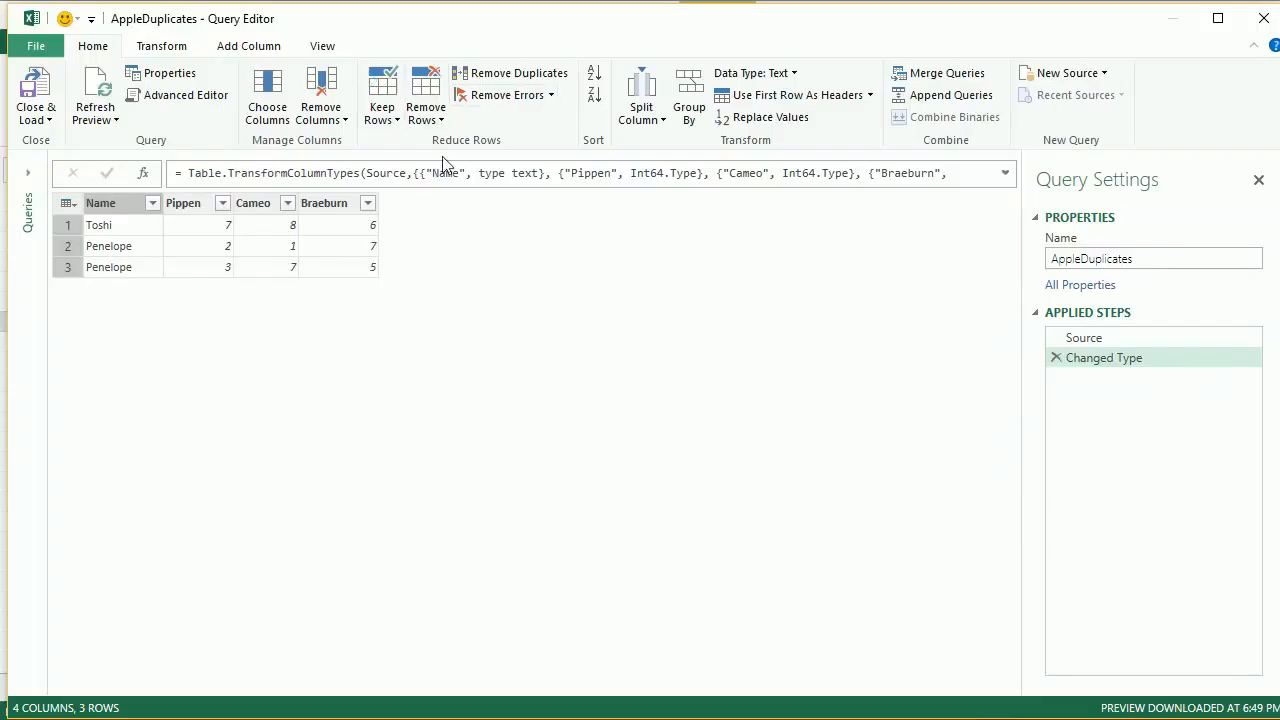
left_click(182, 205)
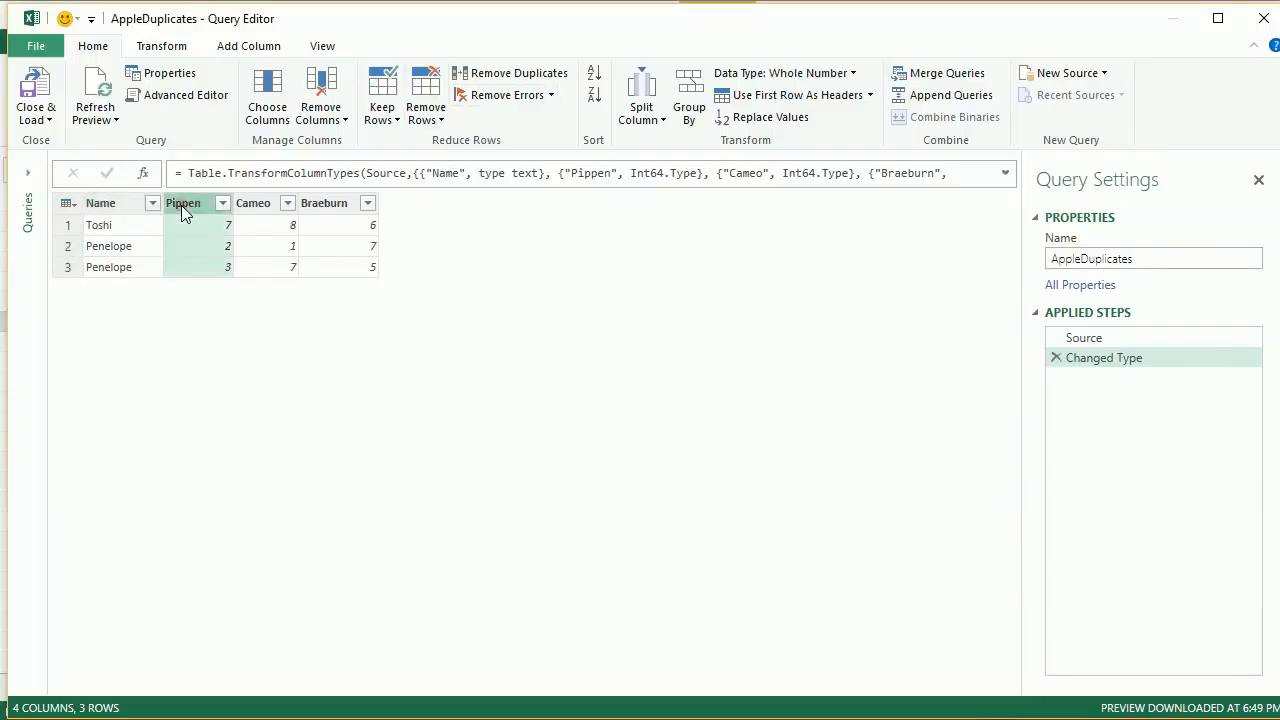
left_click(327, 207, "shift")
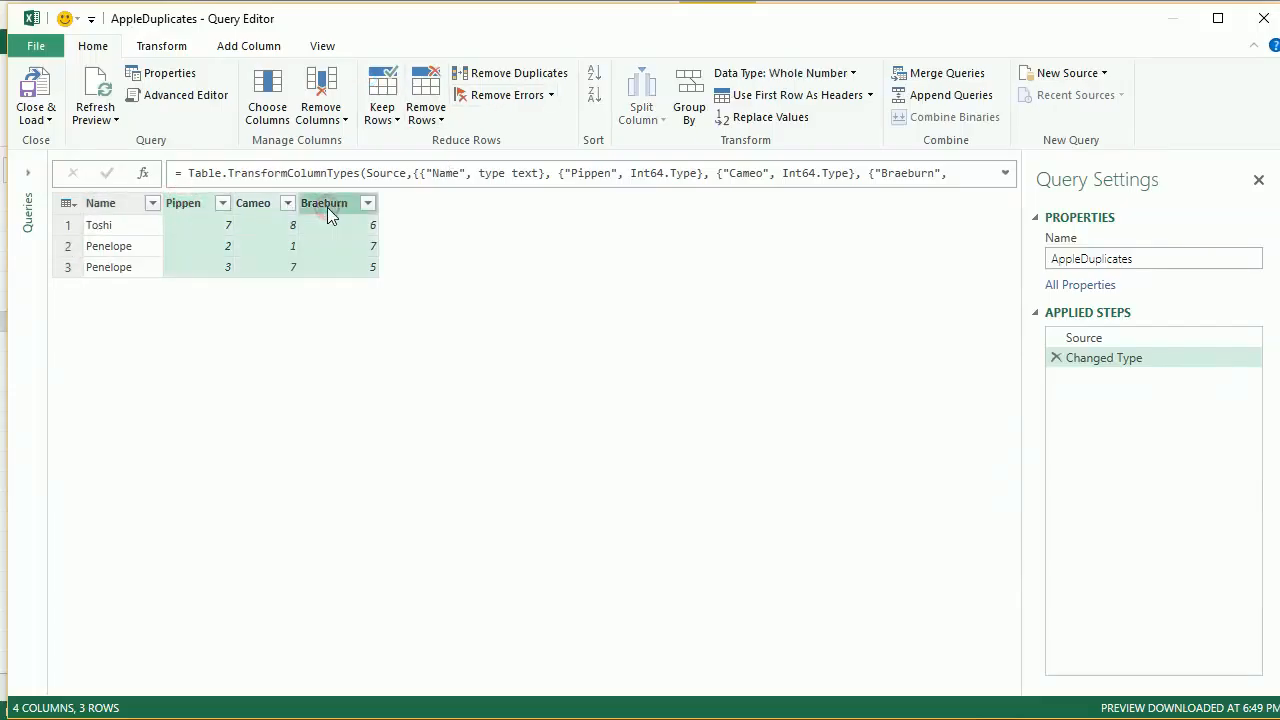
right_click(327, 207)
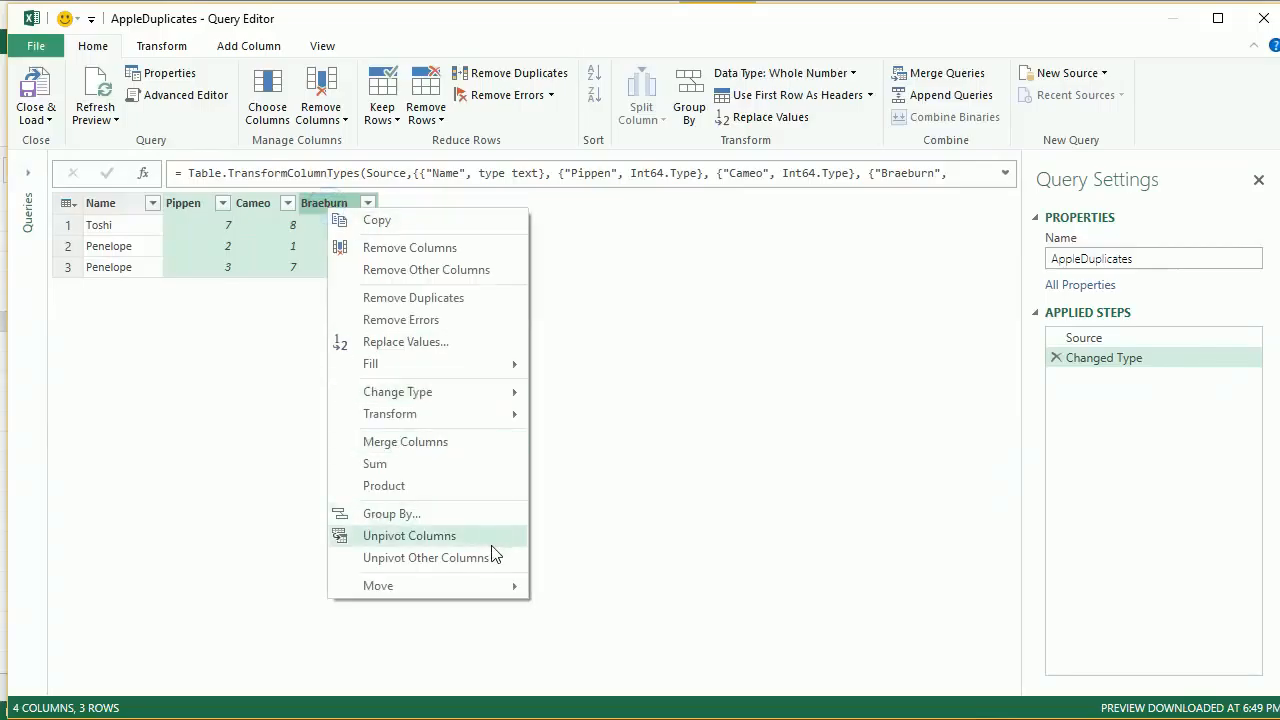
left_click(491, 557)
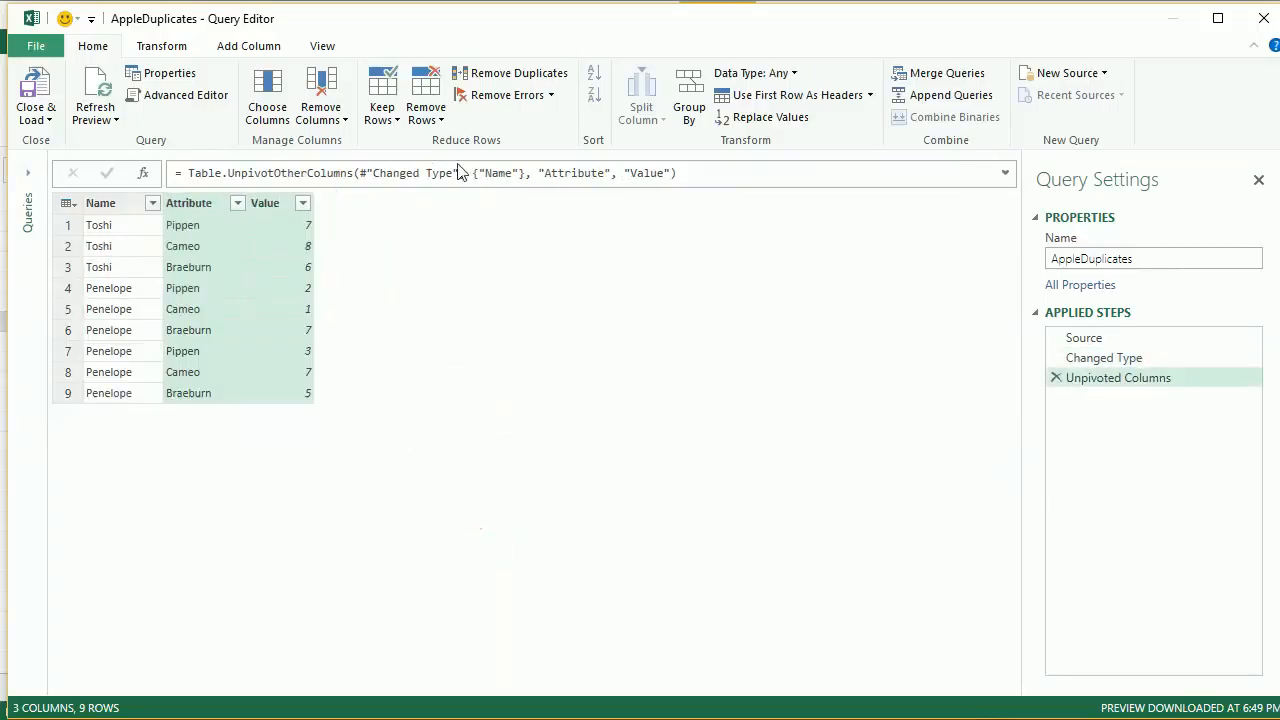
Rename the Attribute column to Type
left_click(172, 265)
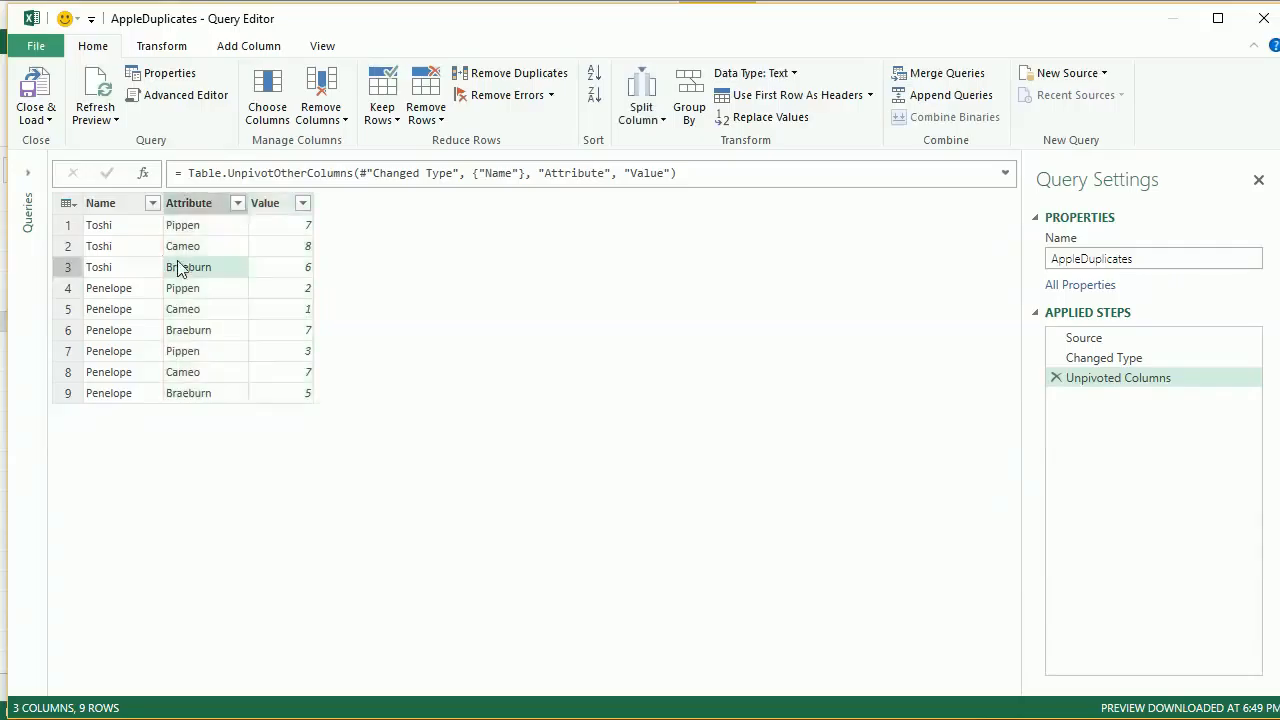
left_click(177, 207)
right_click(177, 207)
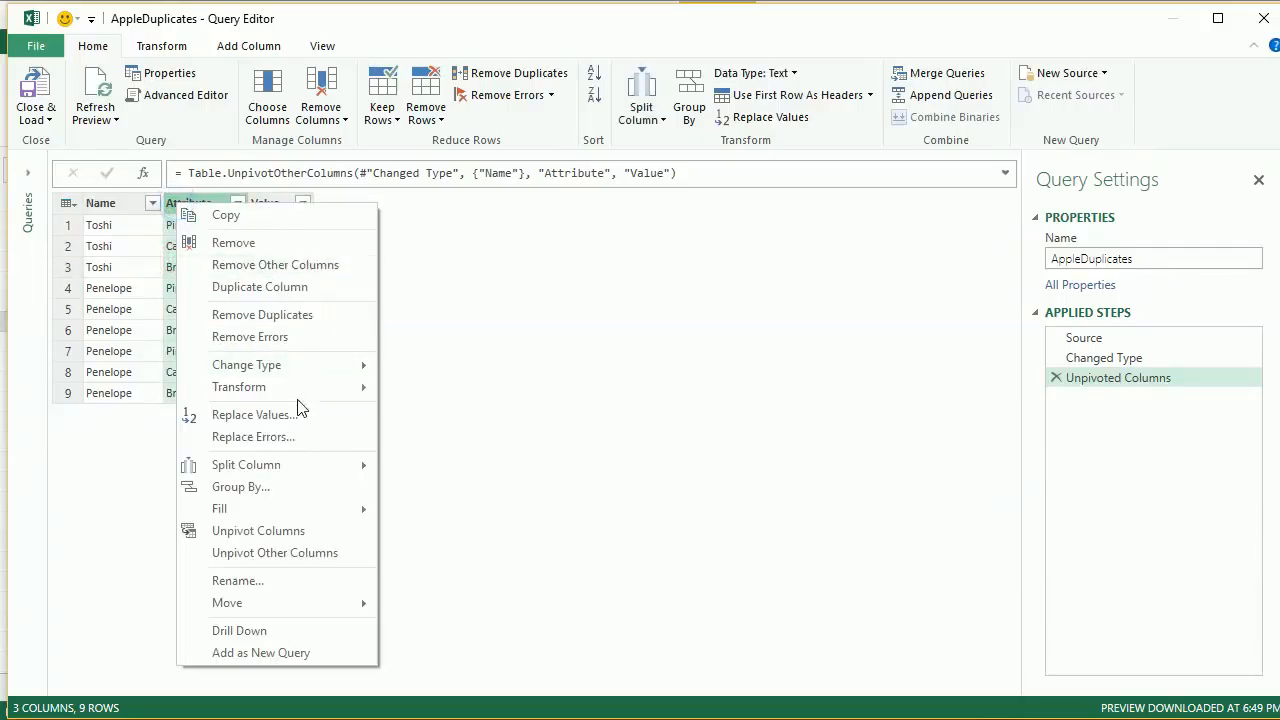
left_click(357, 580)
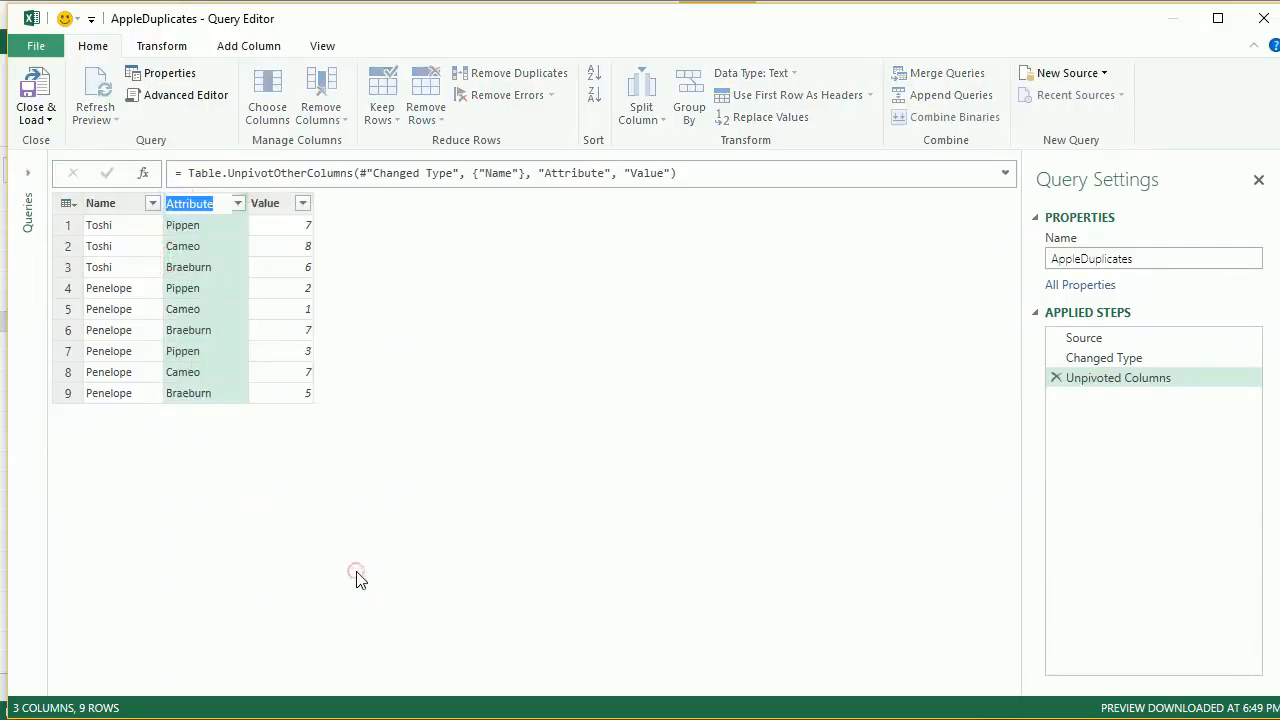
type("Type")
key("Return")
Rename the Value column to Score
left_click(276, 210)
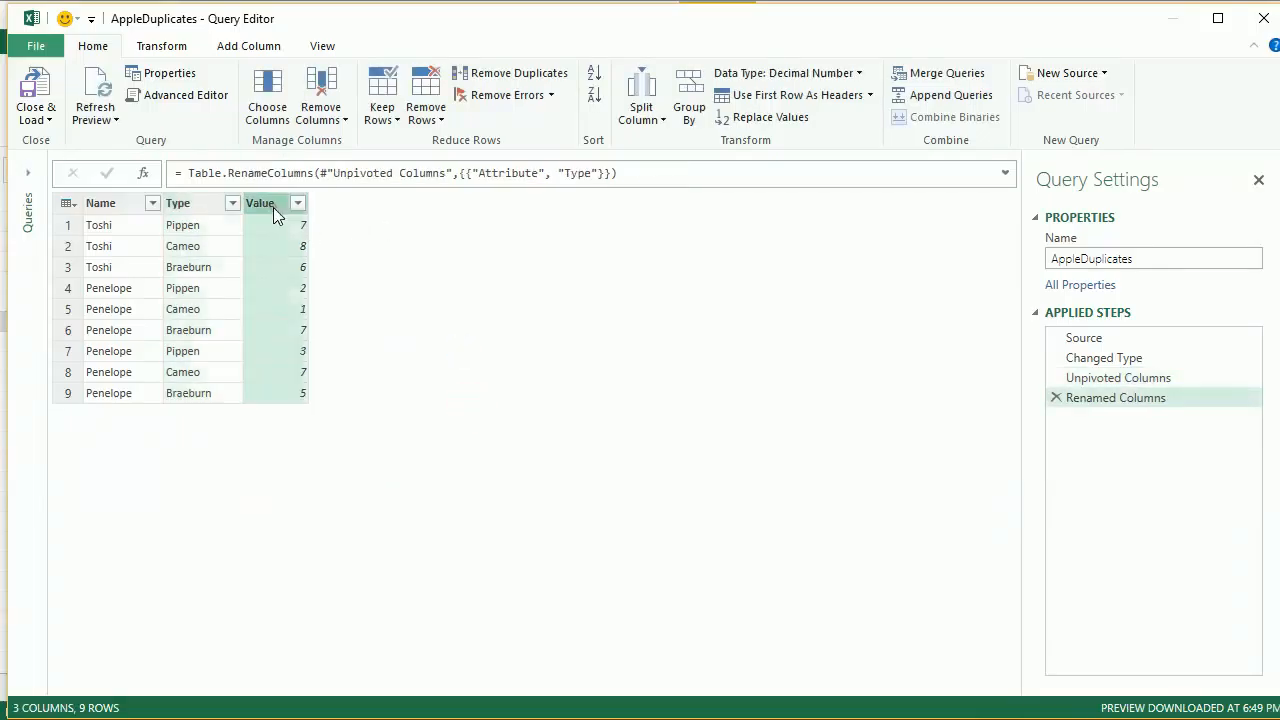
right_click(273, 207)
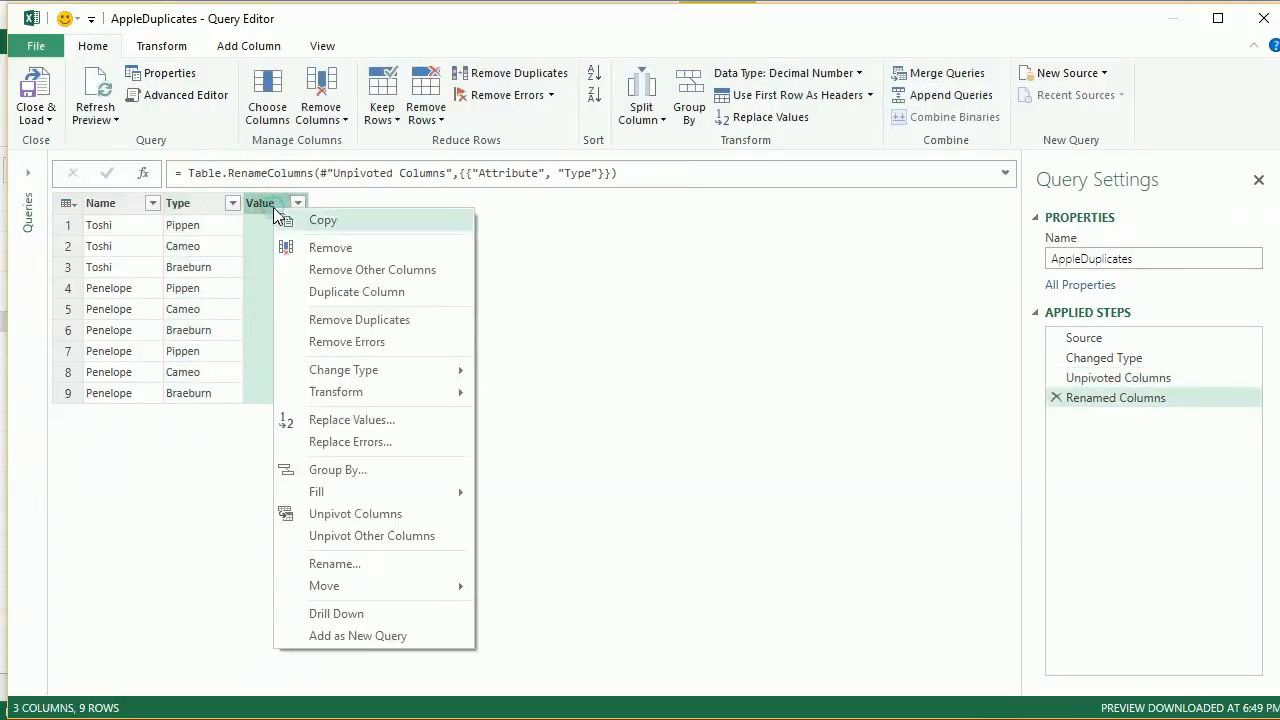
left_click(418, 565)
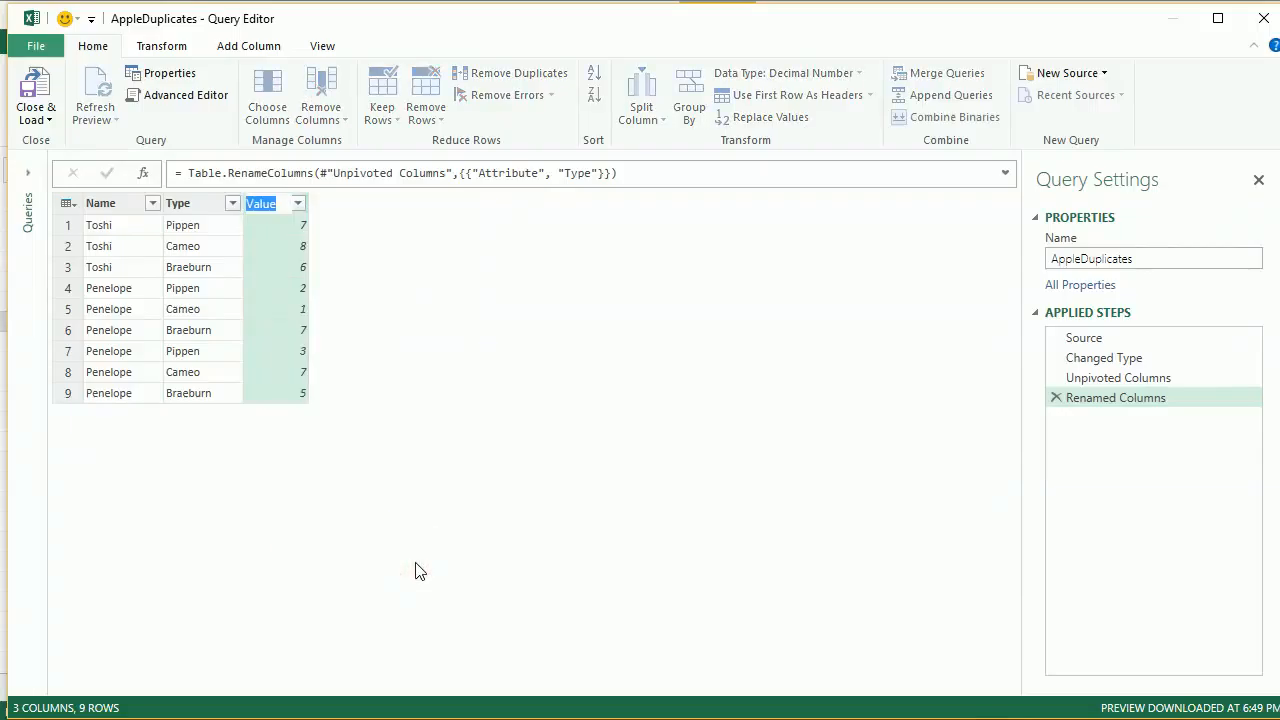
type("Score")
key("Return")
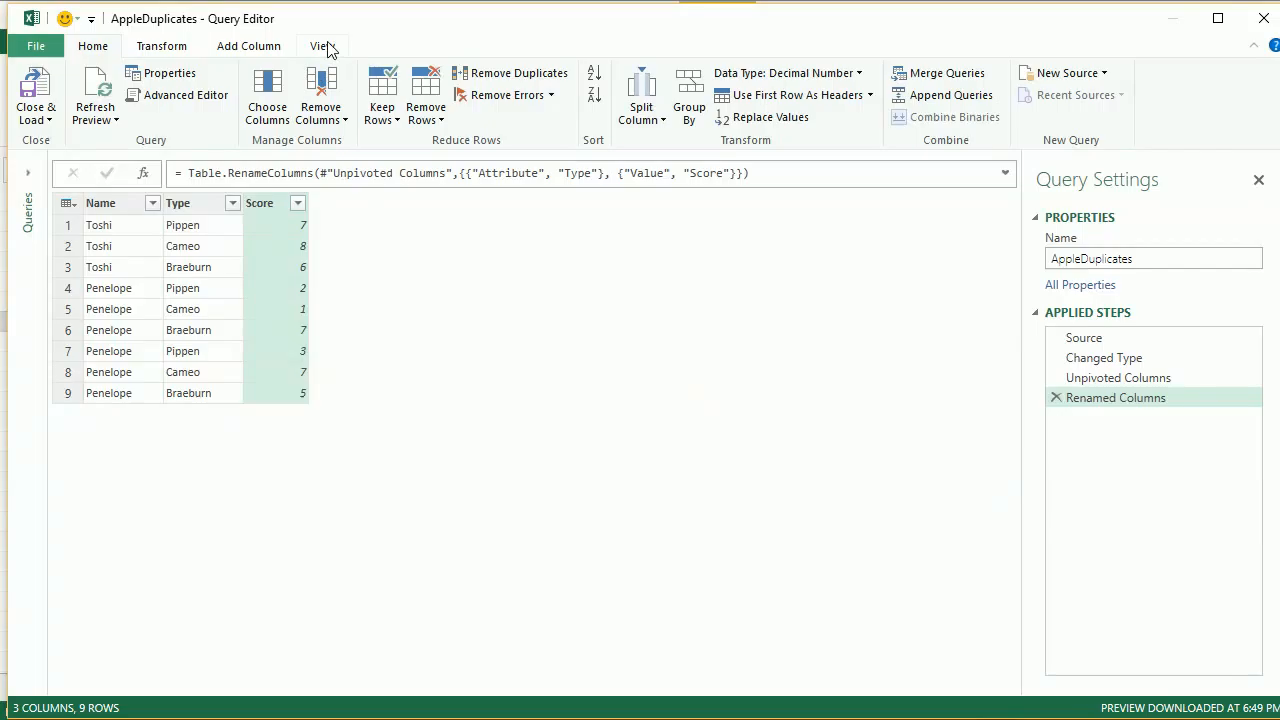
Close and load the query to the workbook, and create a PivotTable from the loaded table on a new worksheet
left_click(38, 90)
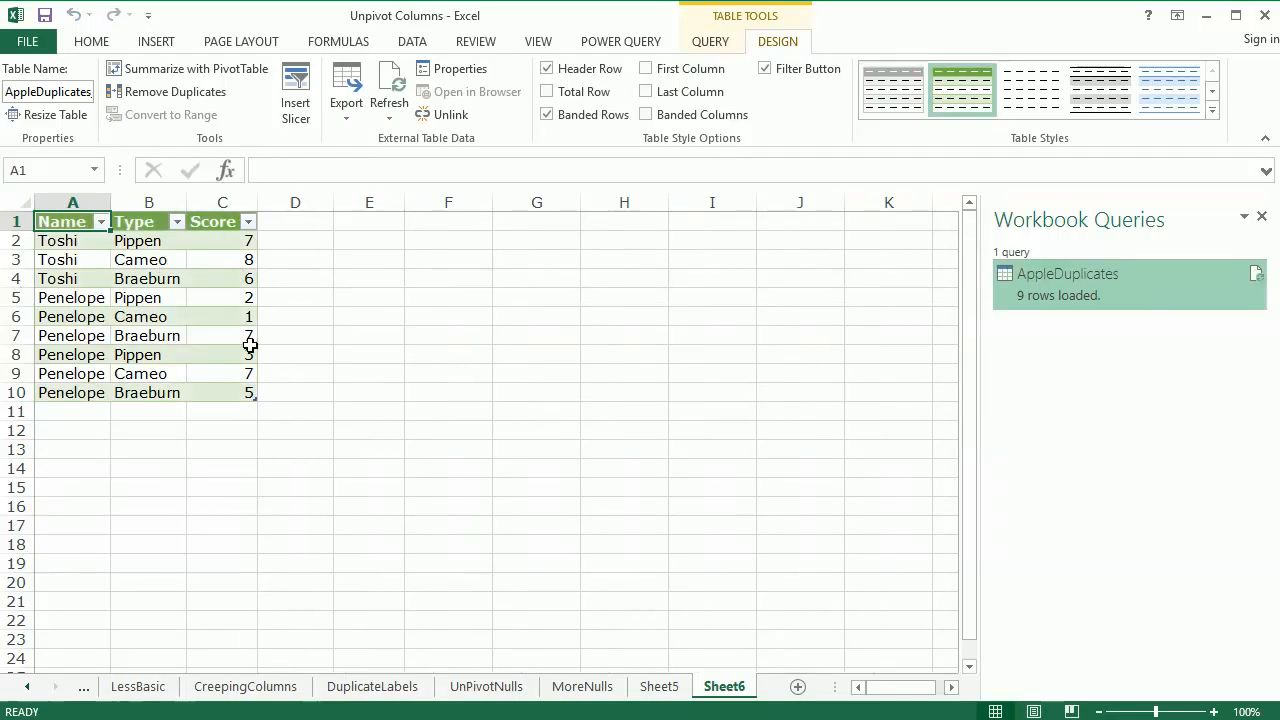
left_click(80, 278)
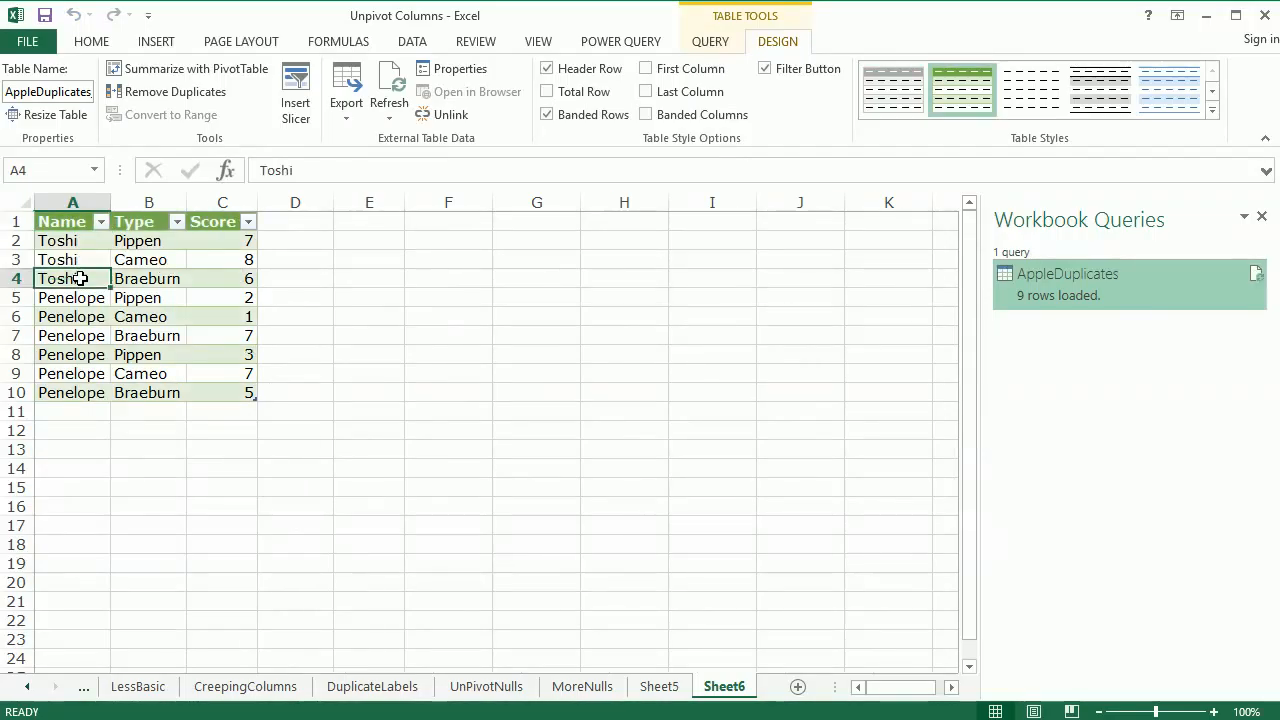
left_click(160, 42)
left_click(34, 86)
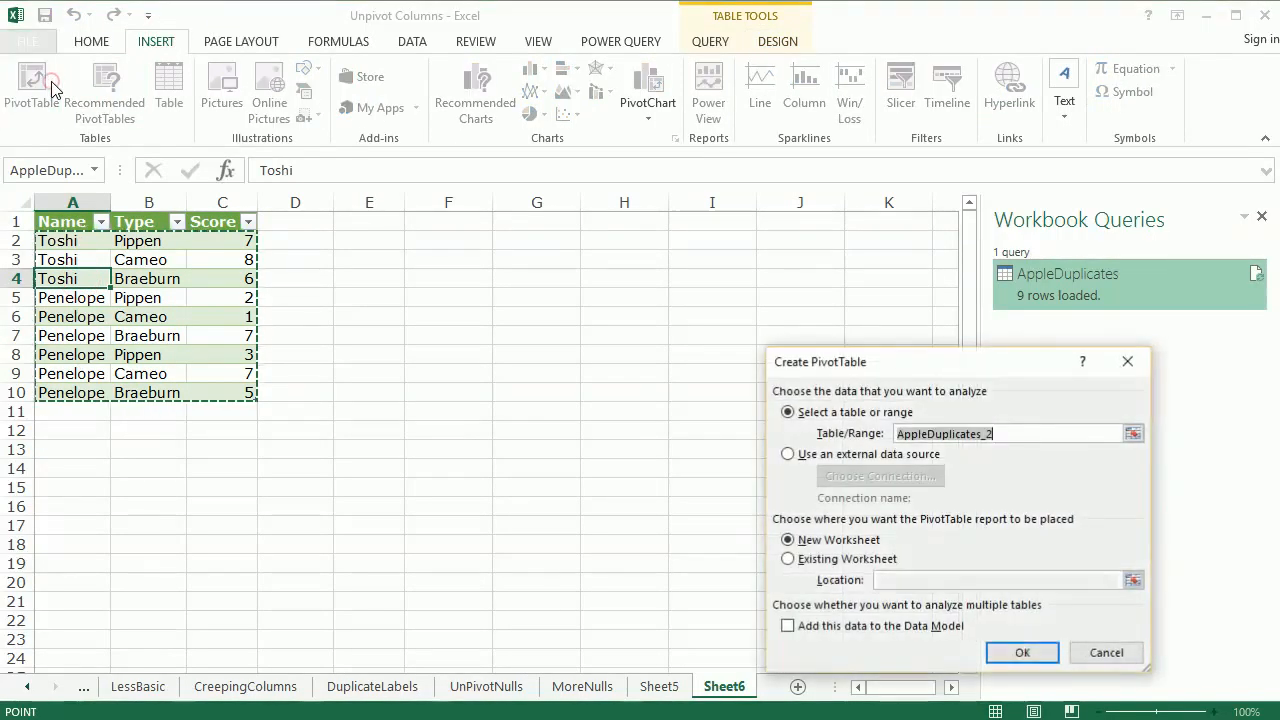
left_click(1022, 653)
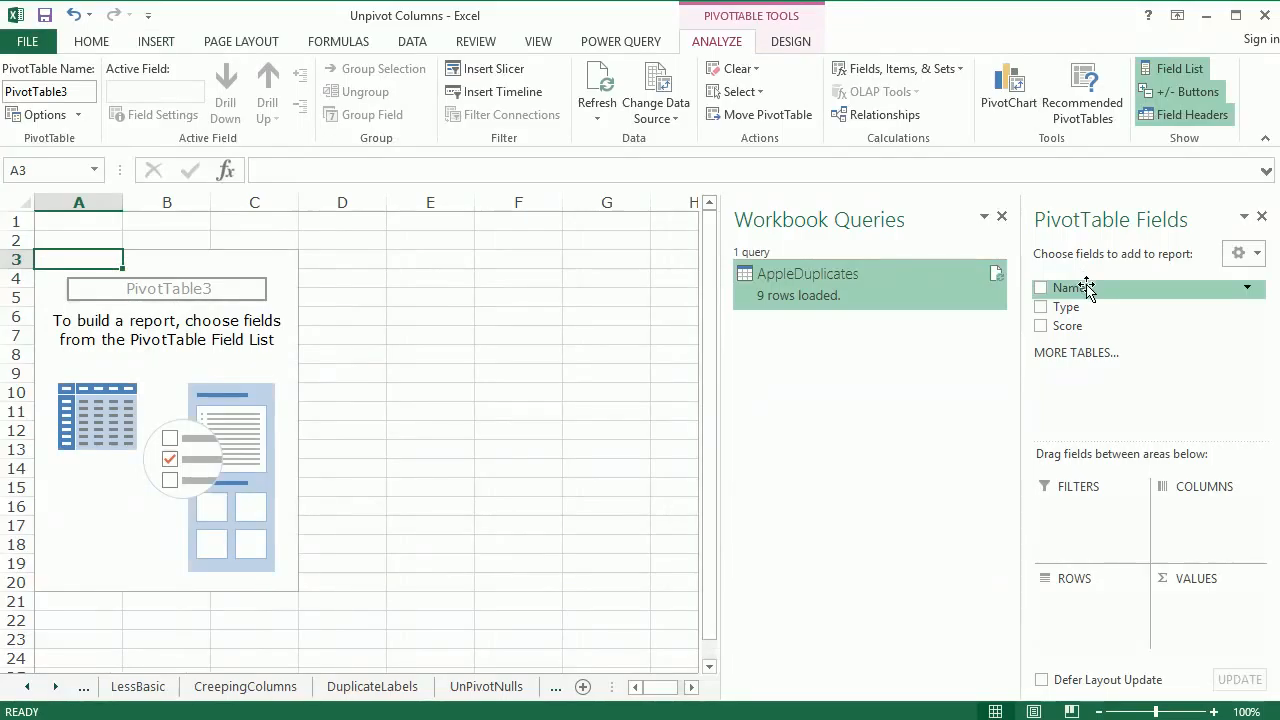
Place Name in the PivotTable's rows and Score in its values, summarized by Average
left_click_drag(1075, 288, 1100, 610)
left_click_drag(1067, 326, 1200, 630)
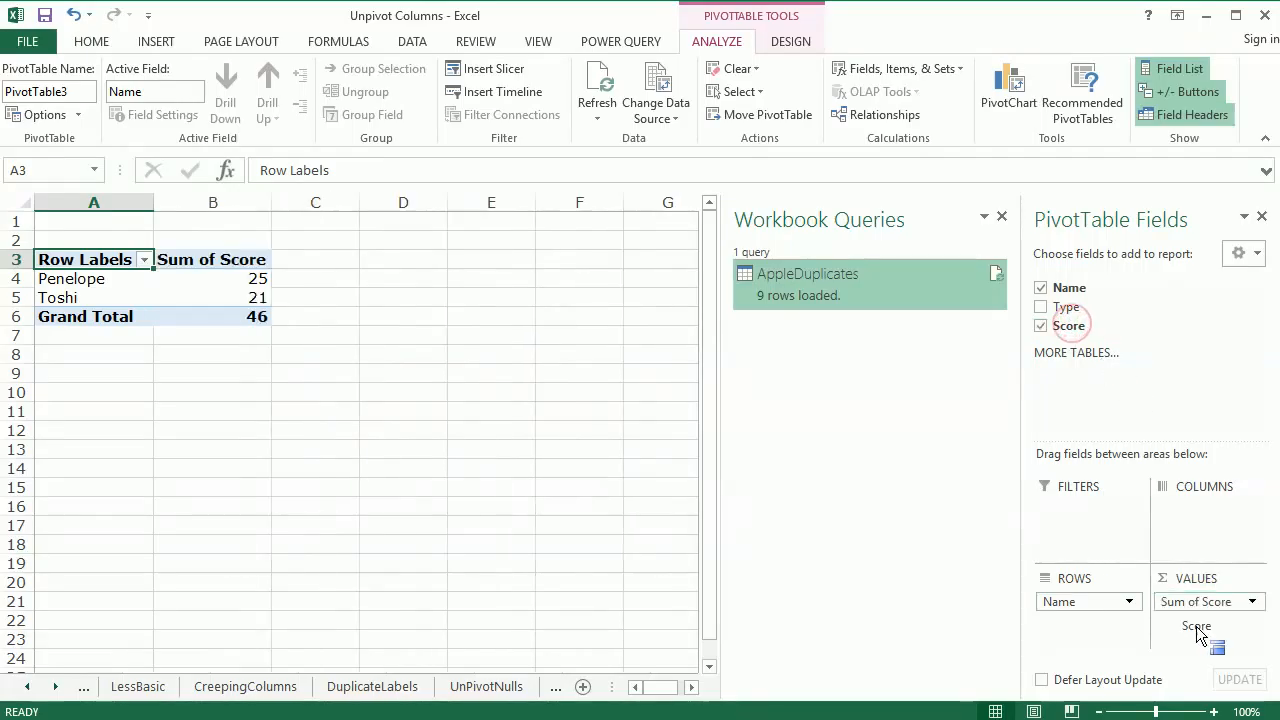
left_click(1251, 601)
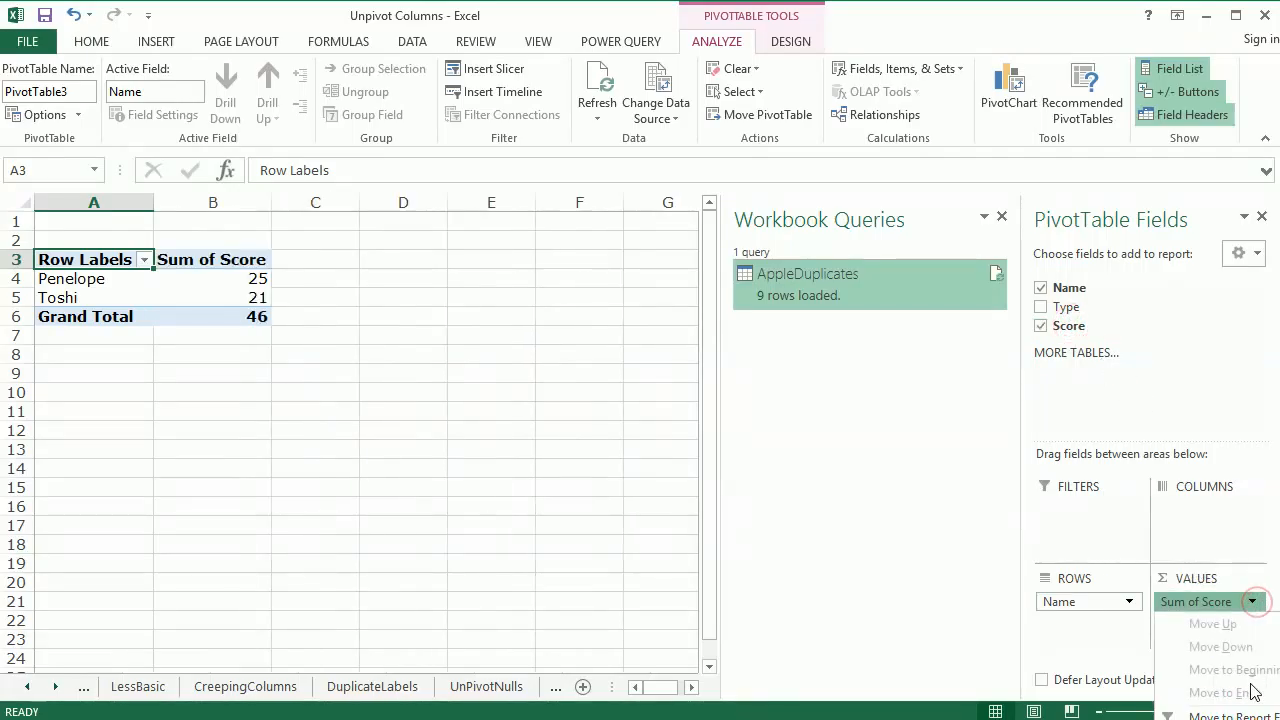
left_click(1249, 715)
left_click(893, 552)
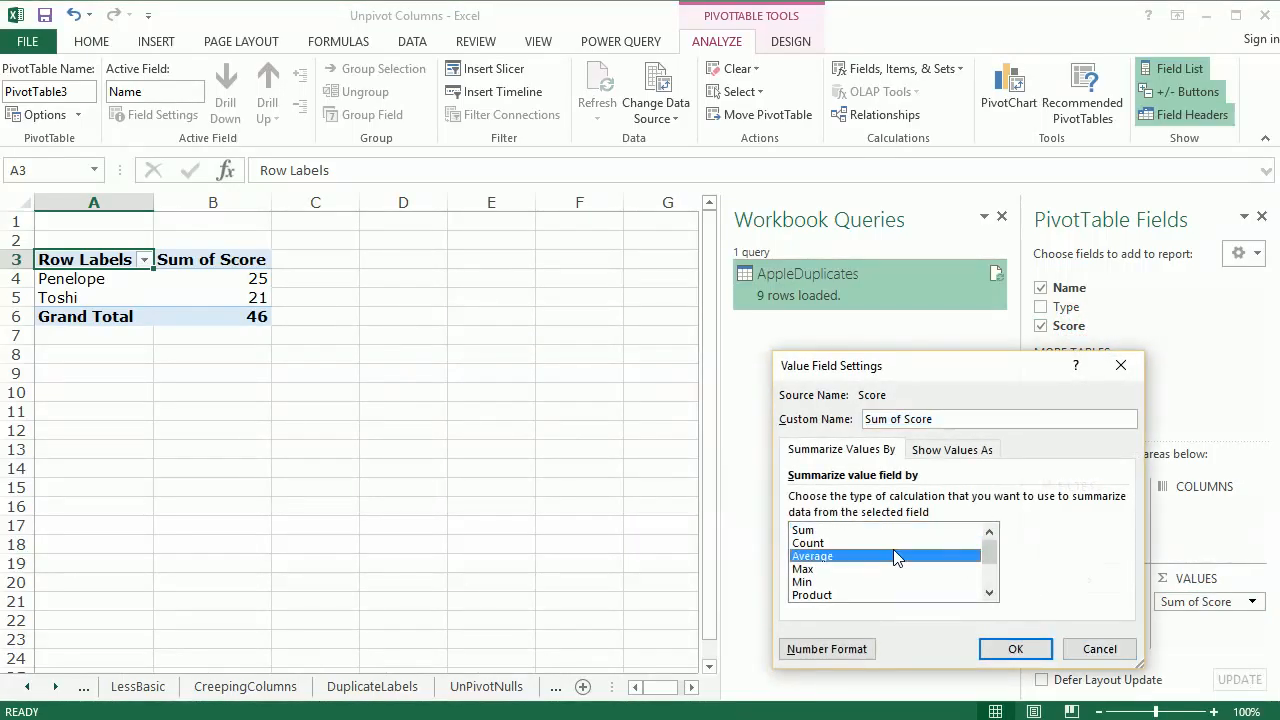
left_click(1015, 651)
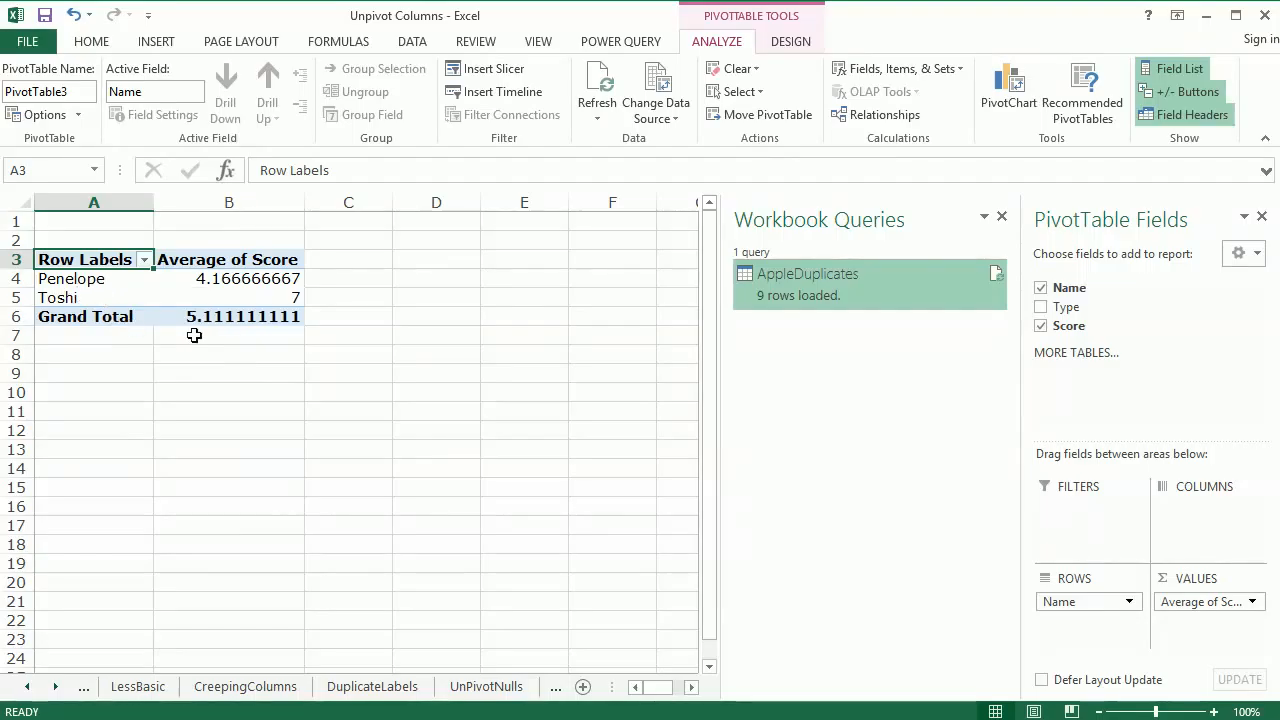
left_click(420, 408)
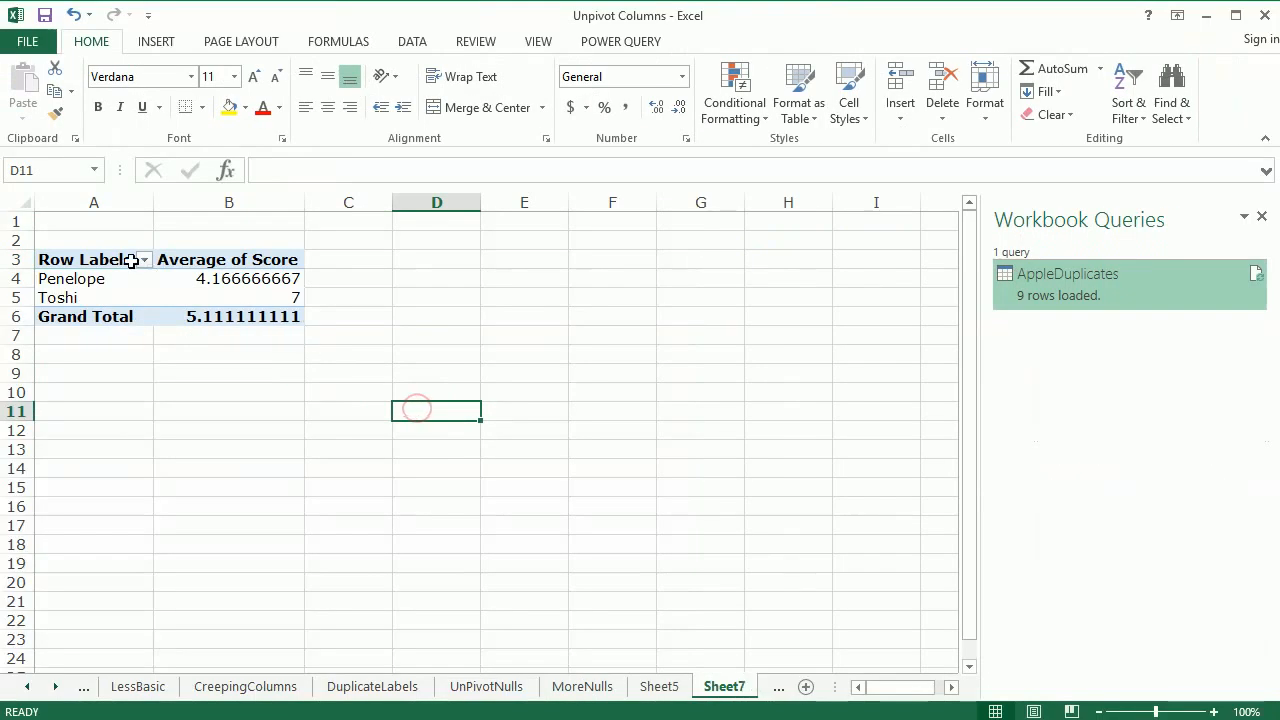
left_click(85, 282)
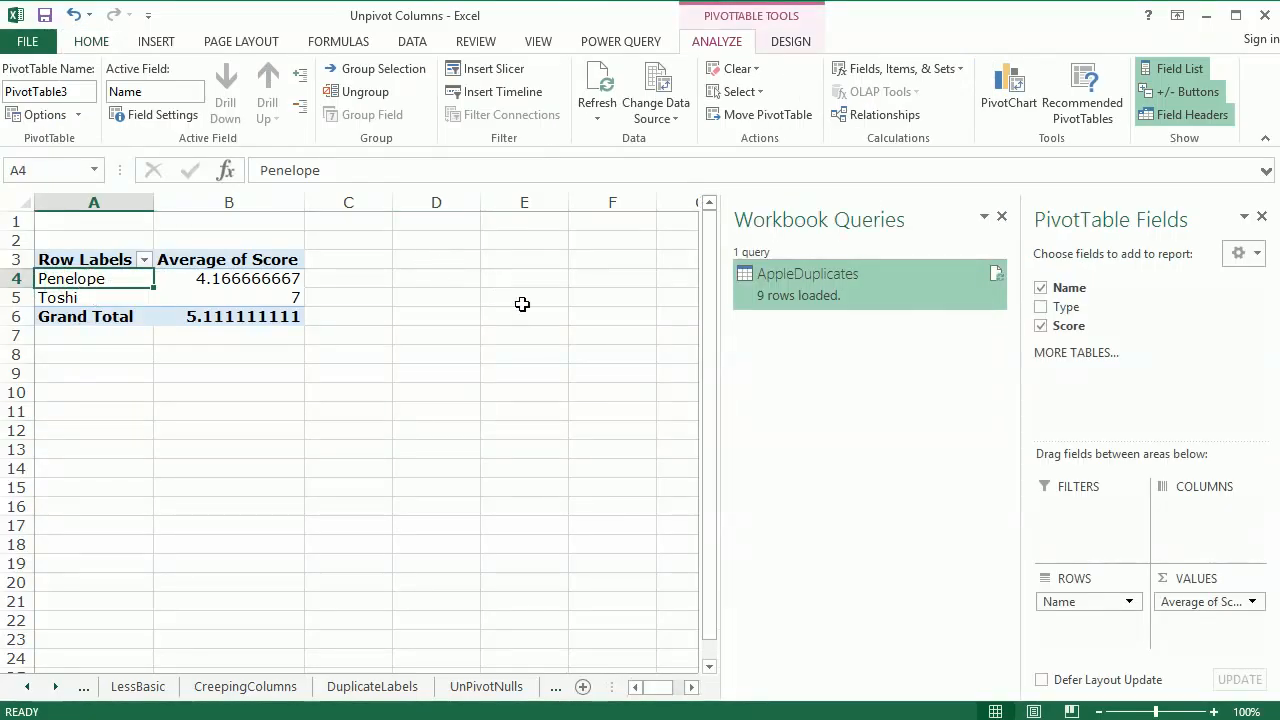
Delete the blank worksheet Sheet5 from the workbook
left_click(558, 688)
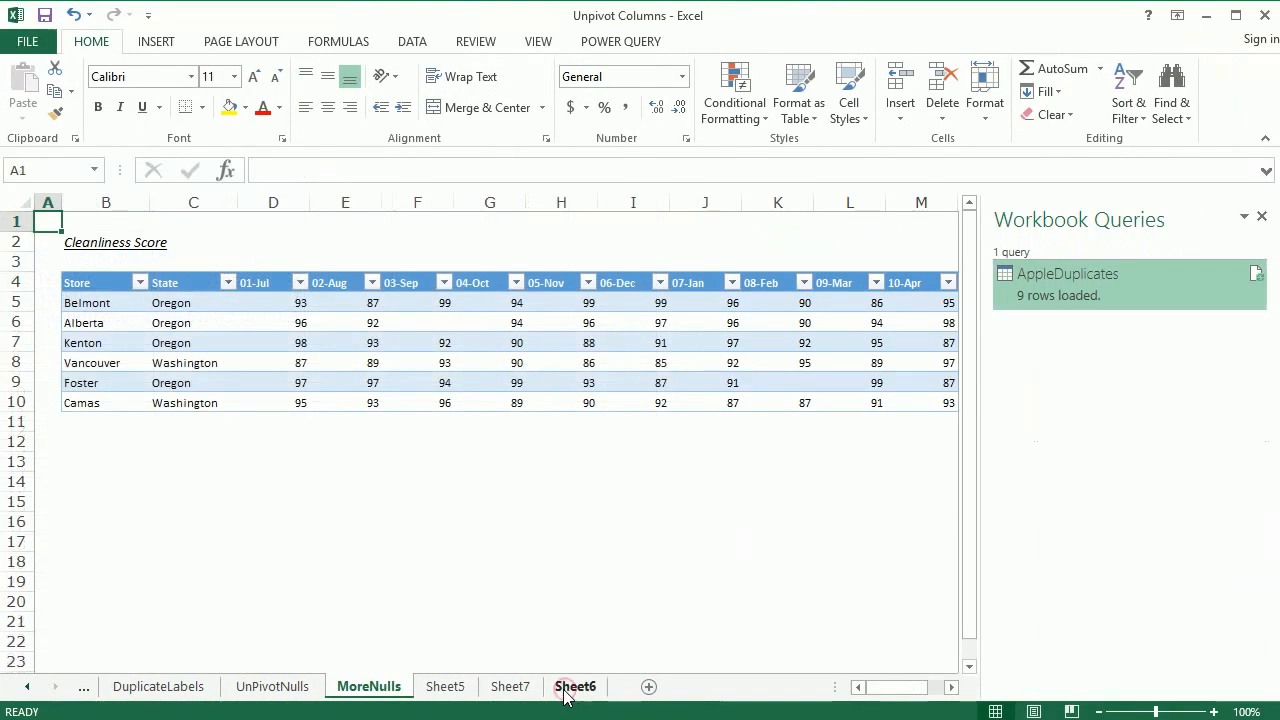
left_click(556, 686)
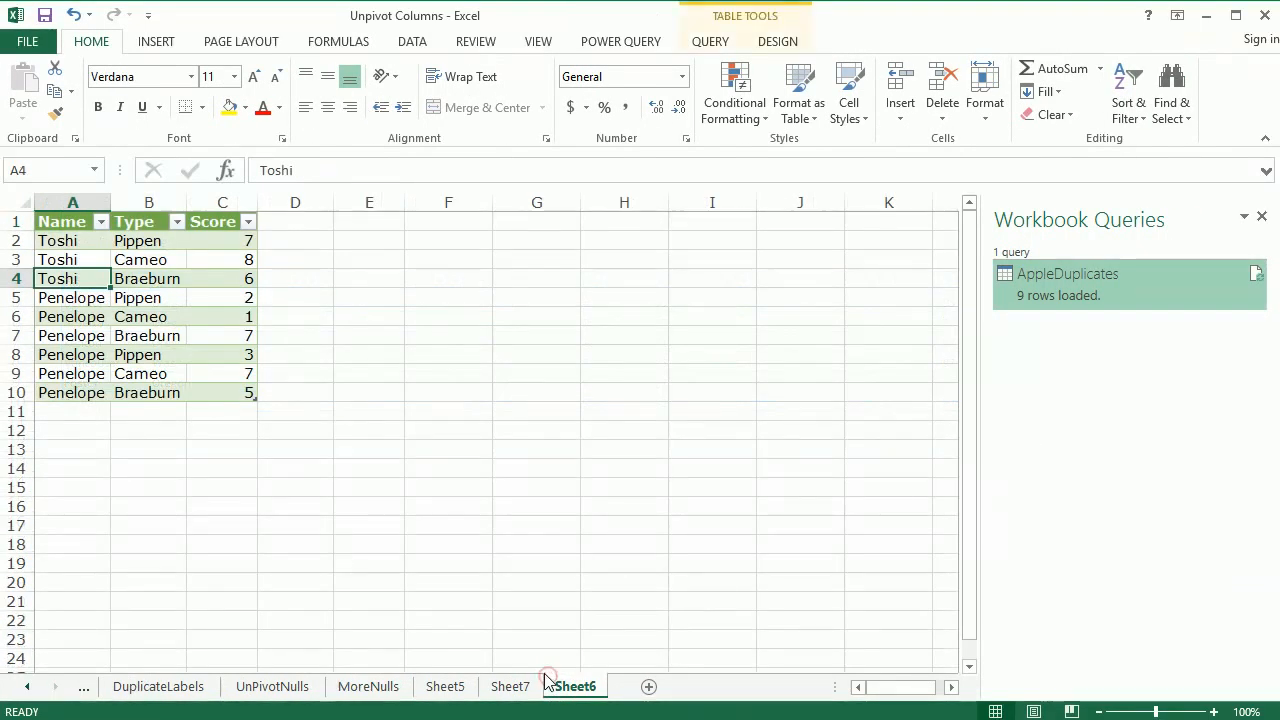
left_click(492, 688)
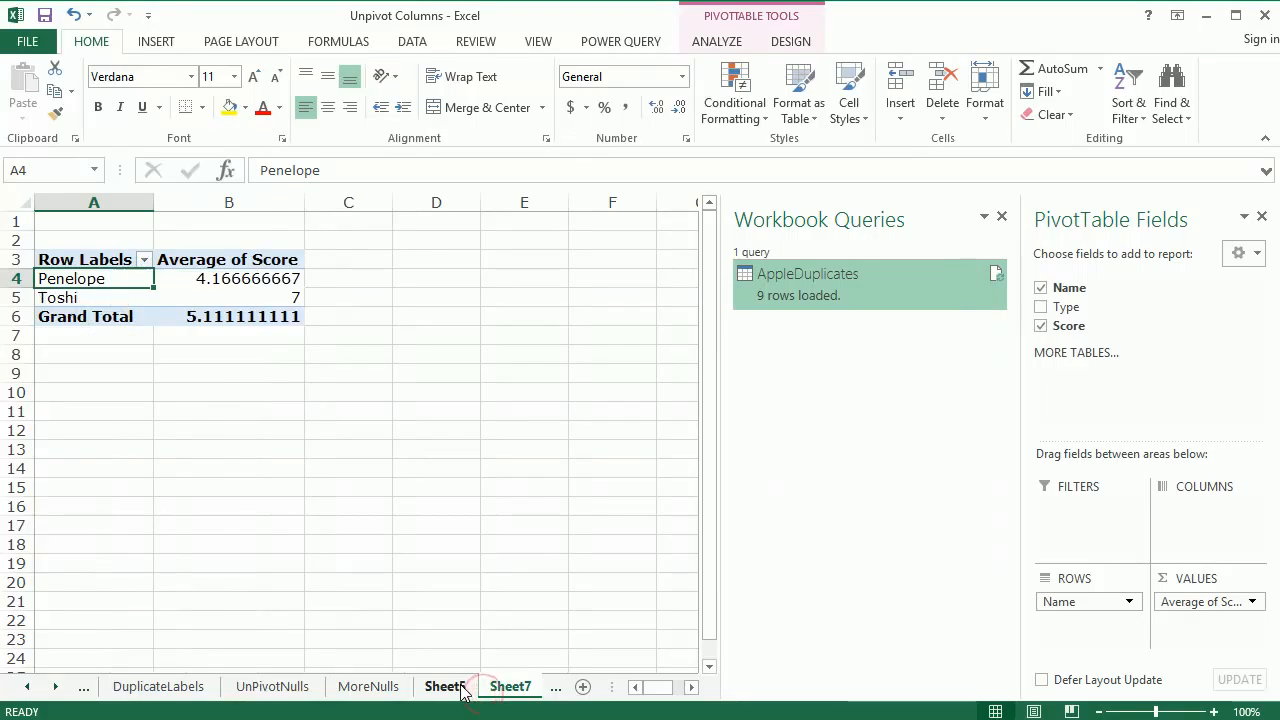
left_click(462, 686)
right_click(468, 690)
left_click(515, 716)
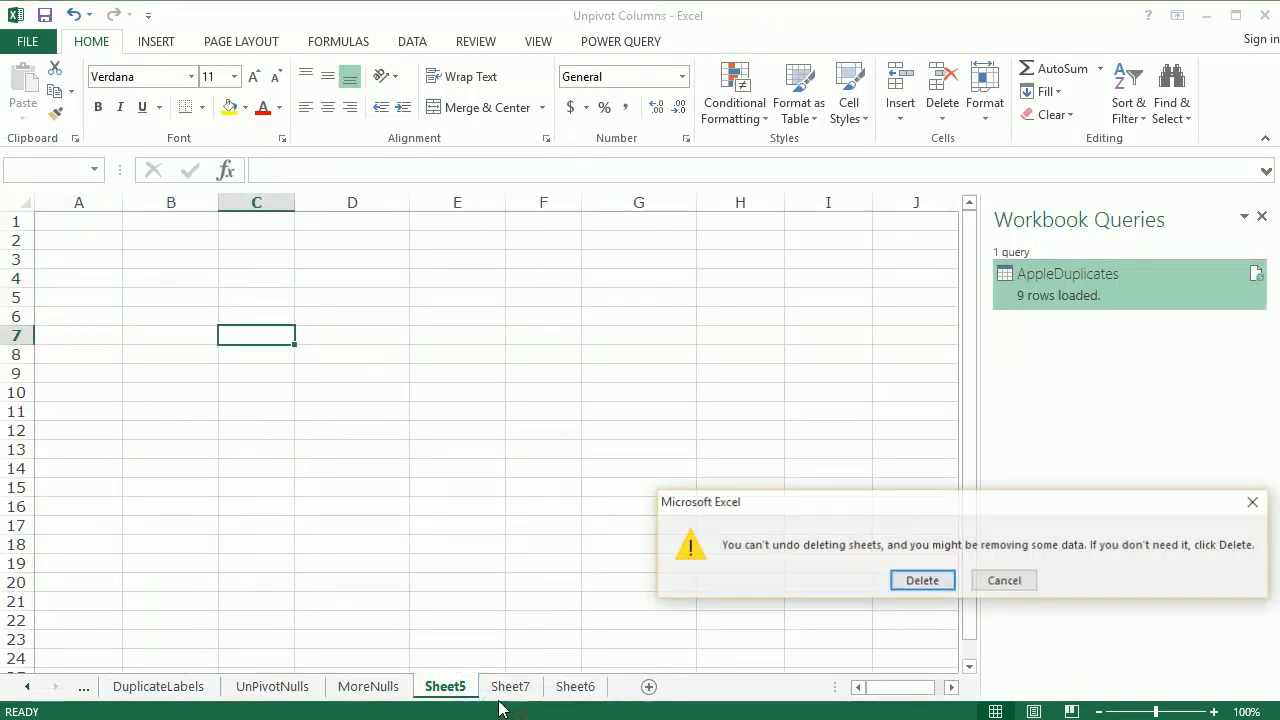
left_click(908, 580)
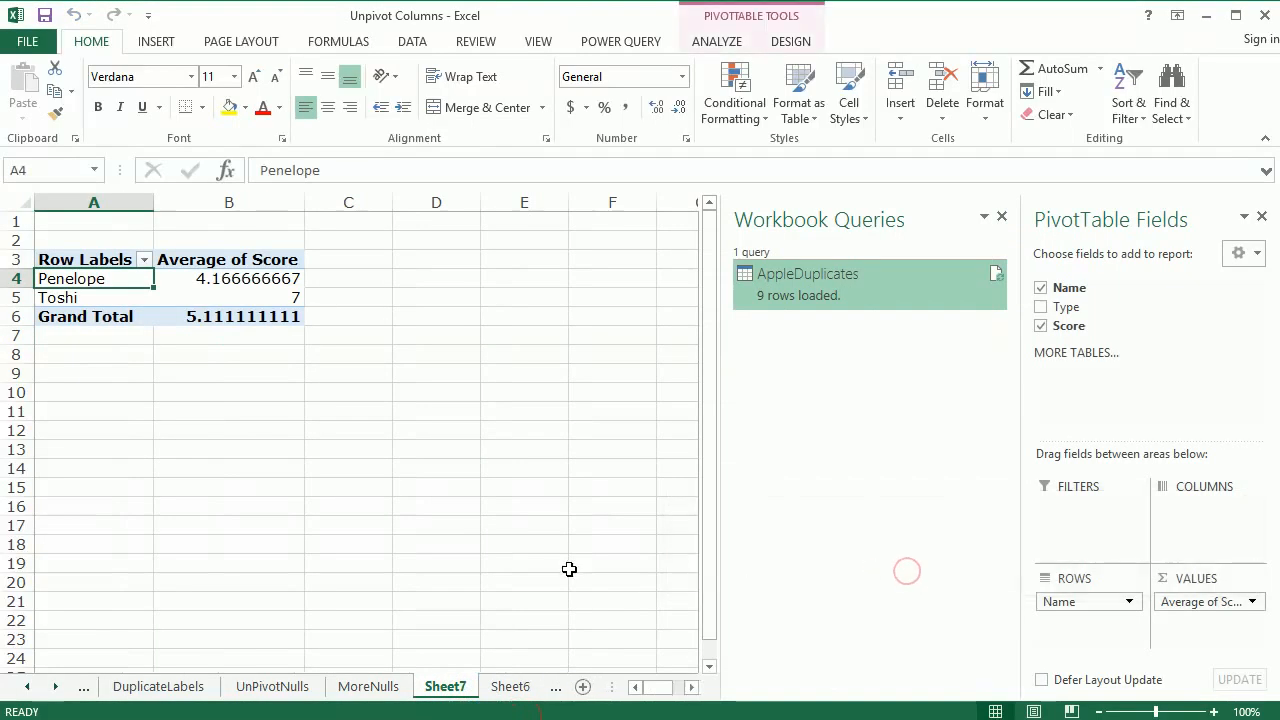
Delete Sheet7, the worksheet containing the average score PivotTable
right_click(446, 690)
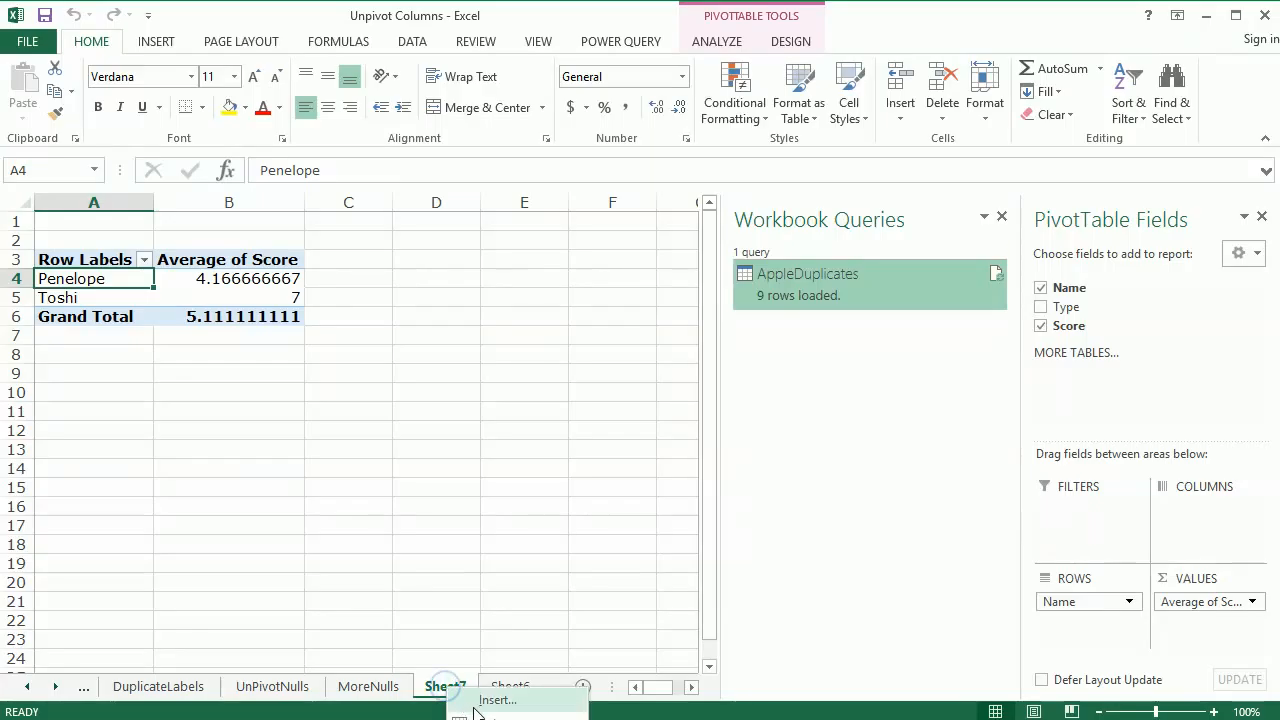
left_click(475, 711)
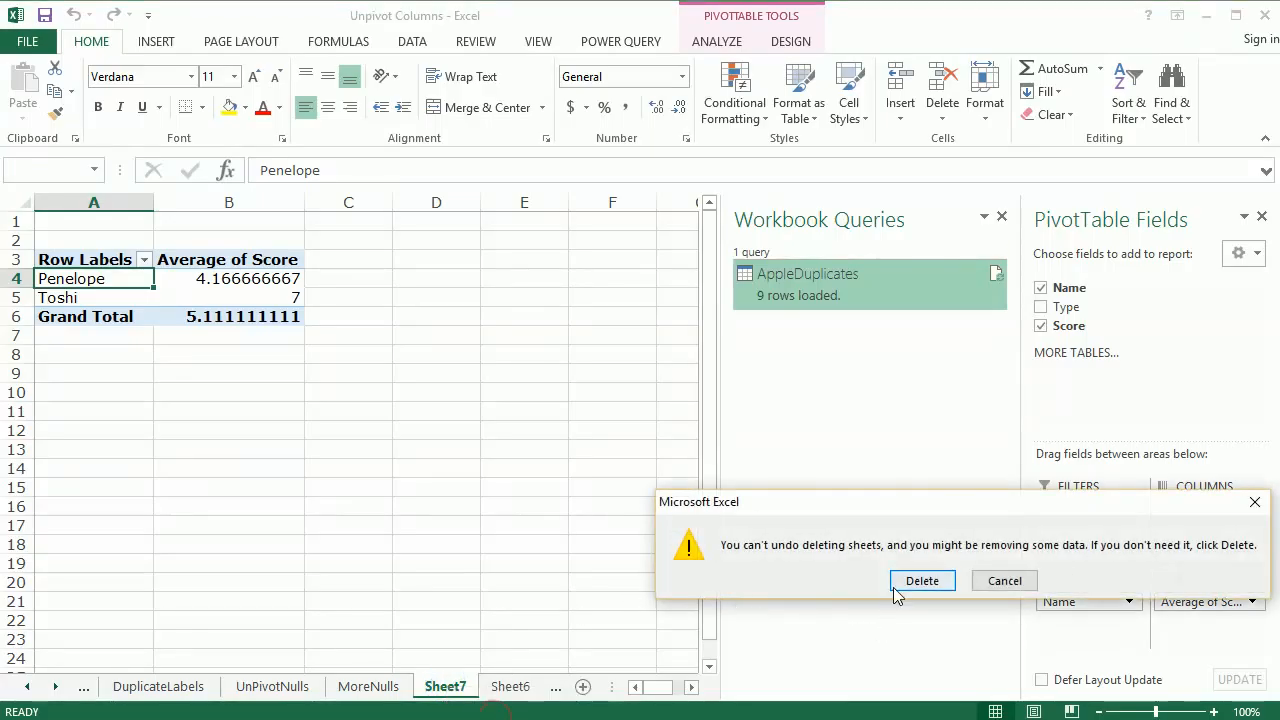
left_click(896, 582)
left_click(140, 315)
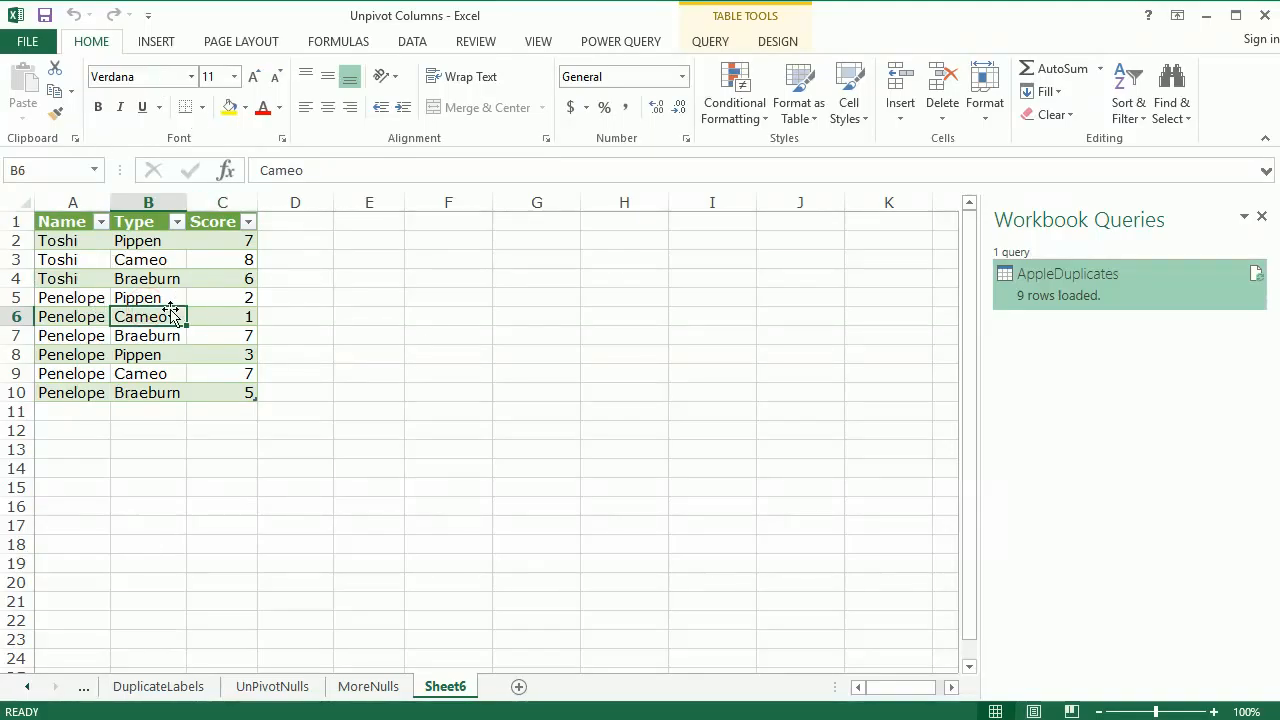
Open the AppleDuplicates query for editing in the Query Editor
mouse_move(1043, 283)
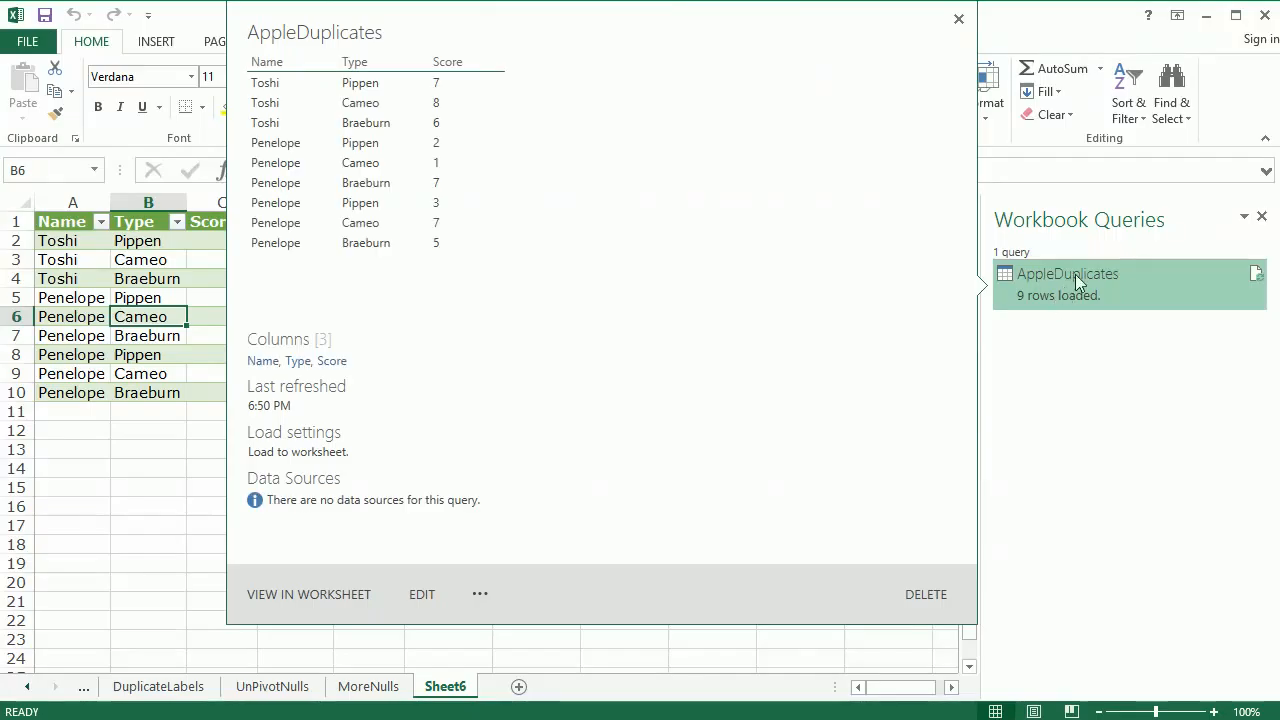
left_click(120, 448)
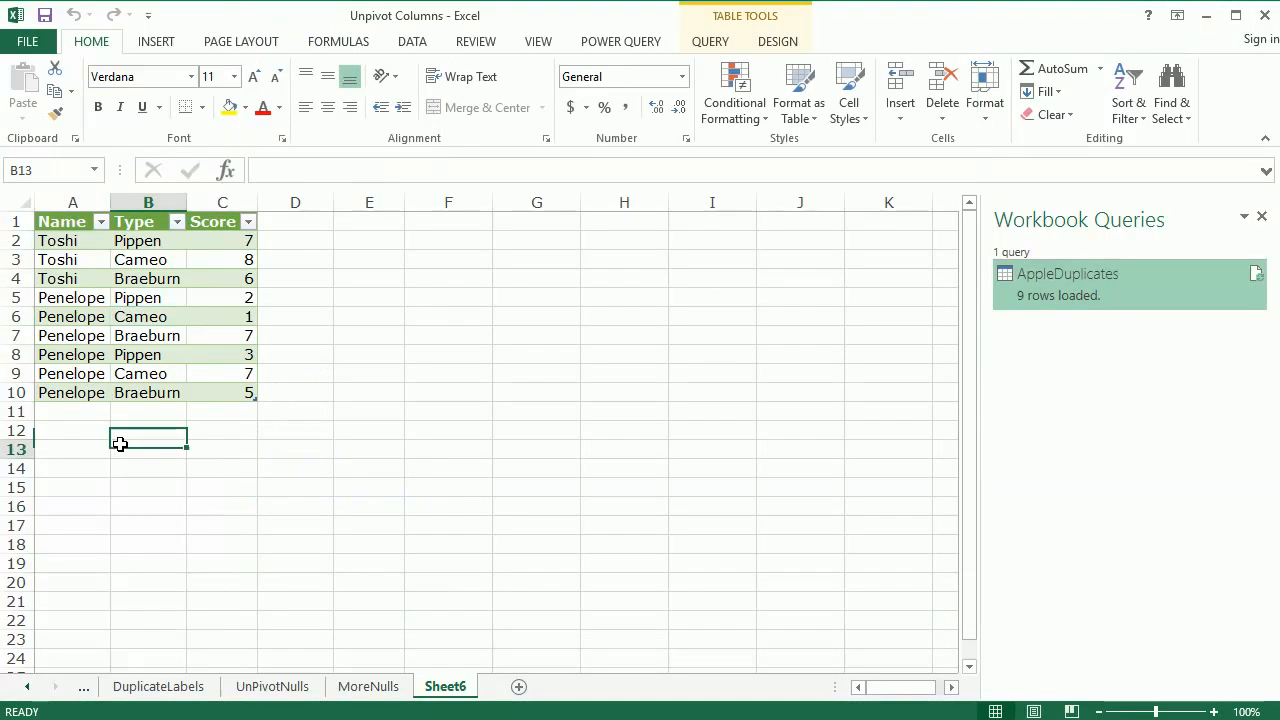
left_click(622, 42)
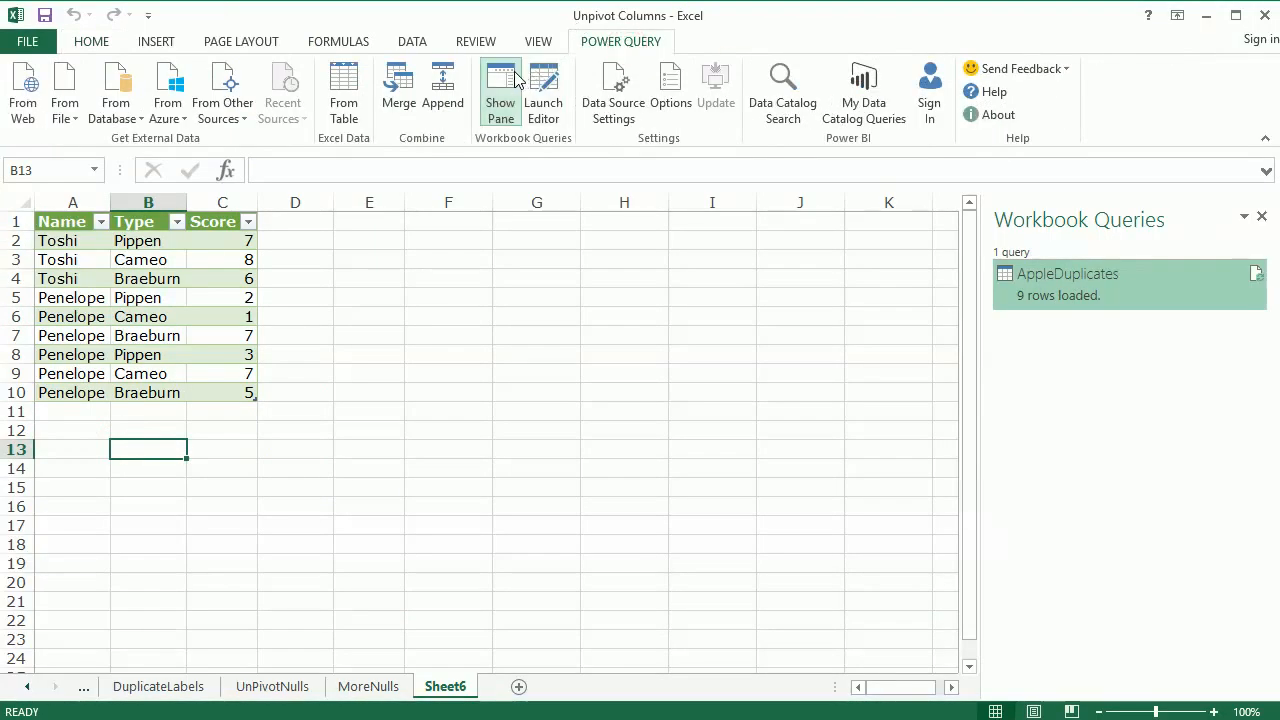
right_click(1028, 277)
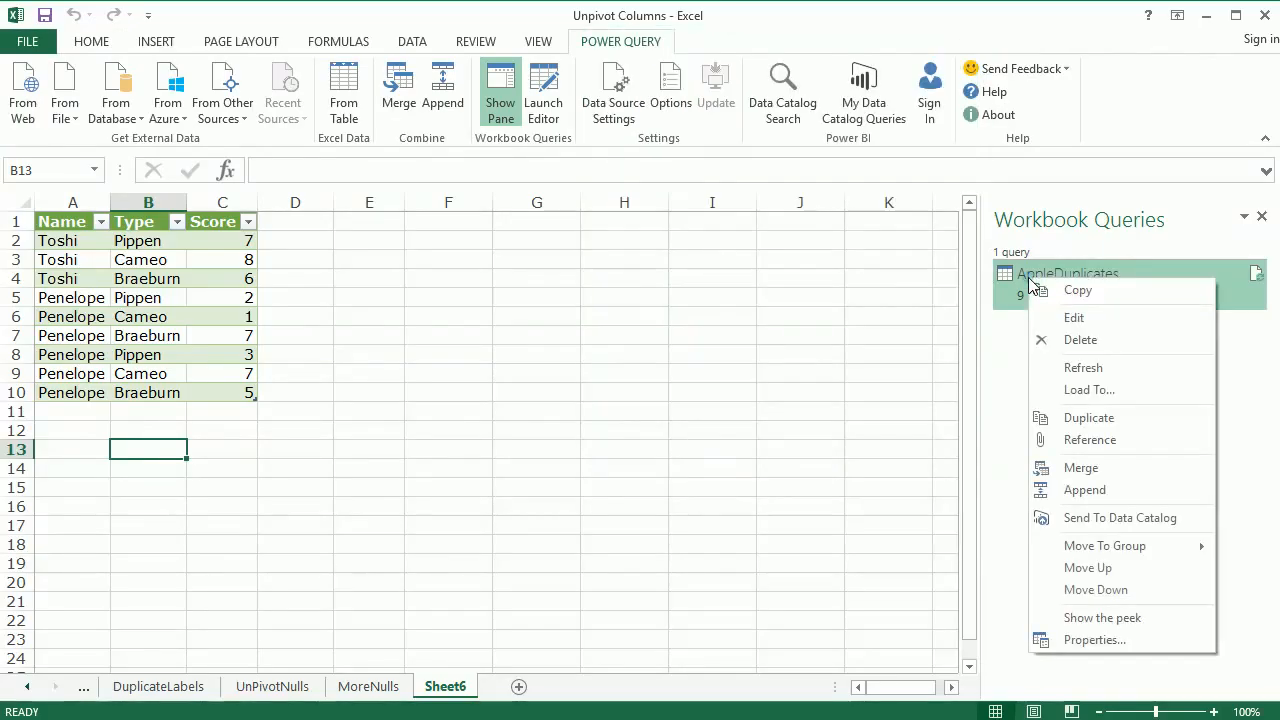
left_click(1066, 316)
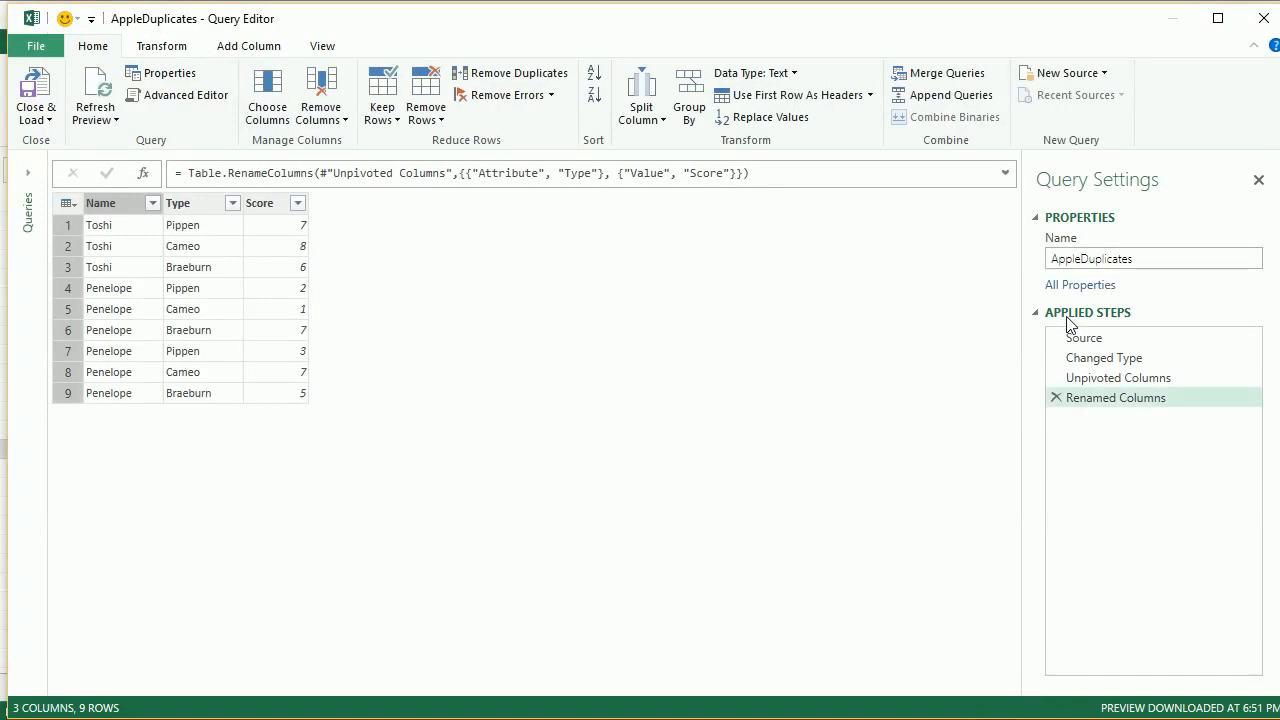
Remove the Renamed Columns and Unpivoted Columns steps from the AppleDuplicates query
left_click(1092, 360)
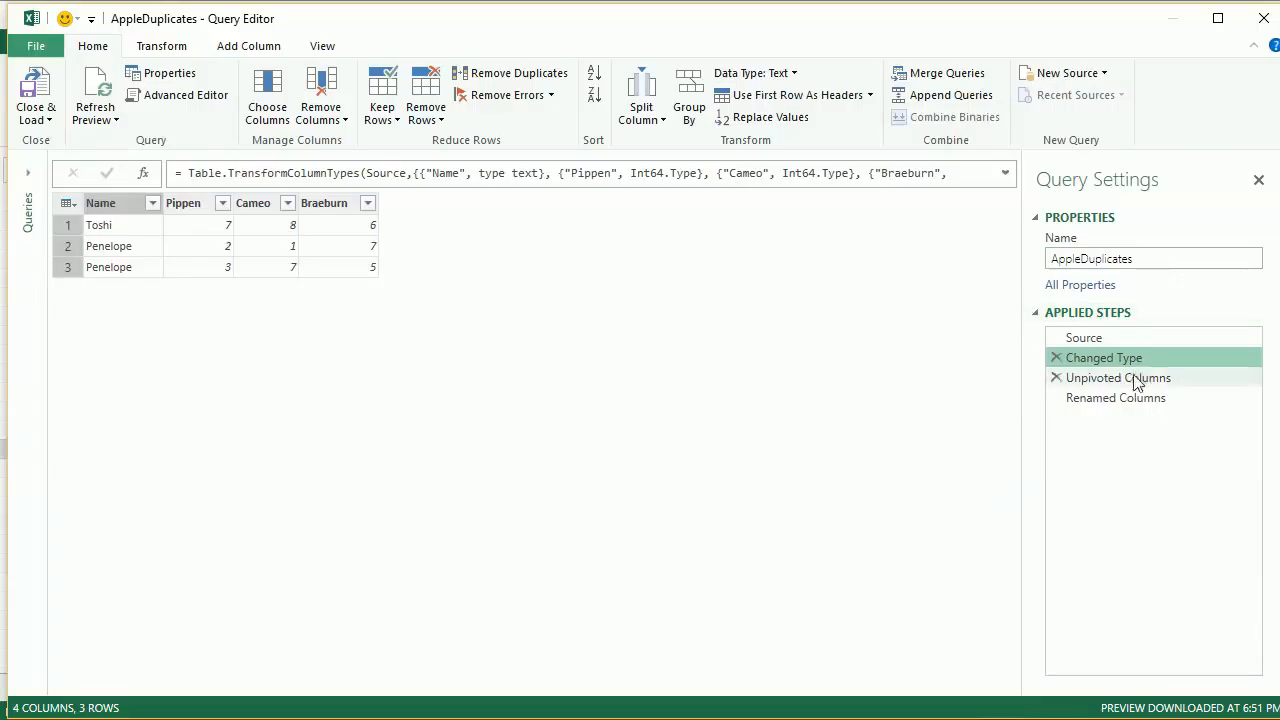
left_click(1106, 397)
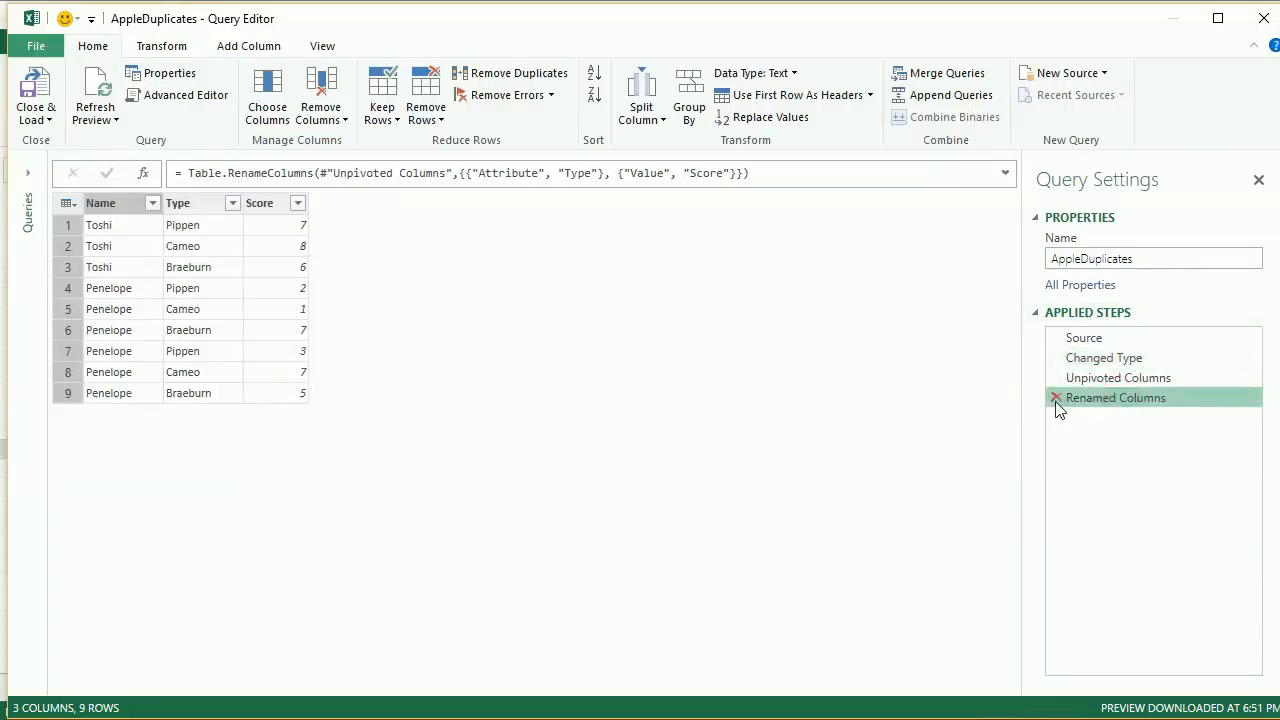
left_click(1056, 398)
left_click(1055, 380)
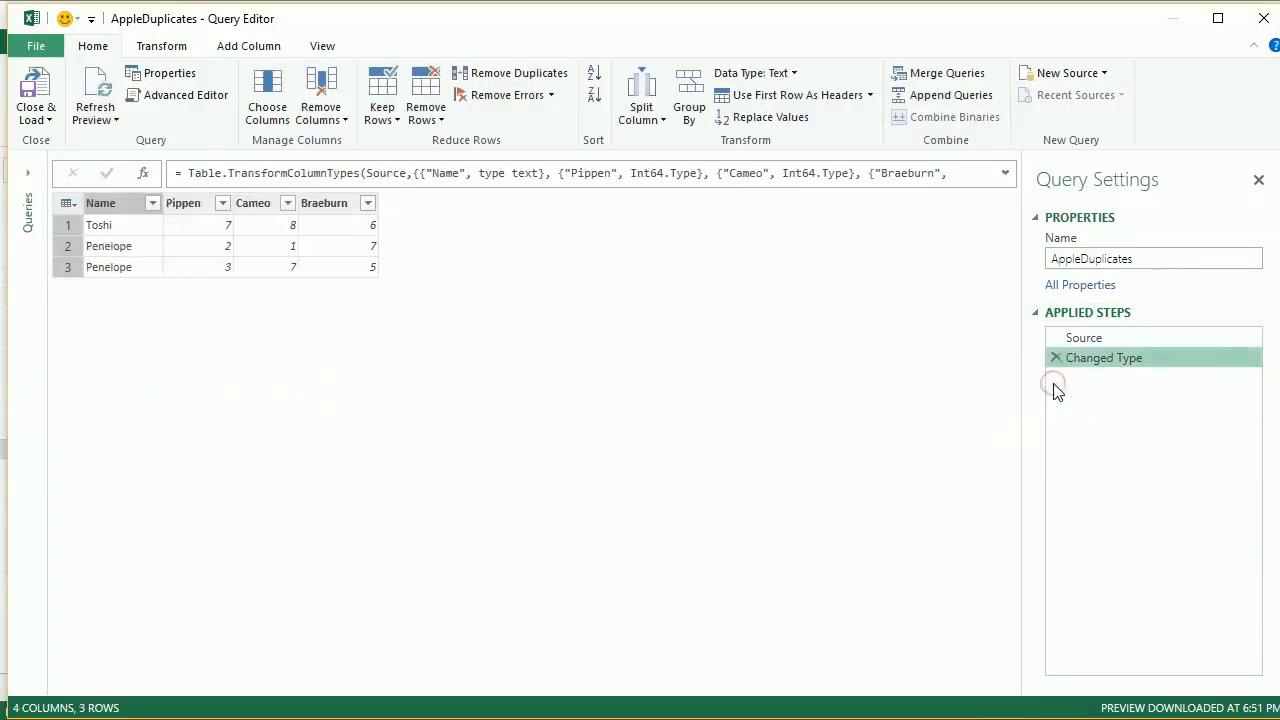
Add an index column starting from 1 to the AppleDuplicates query
left_click(110, 204)
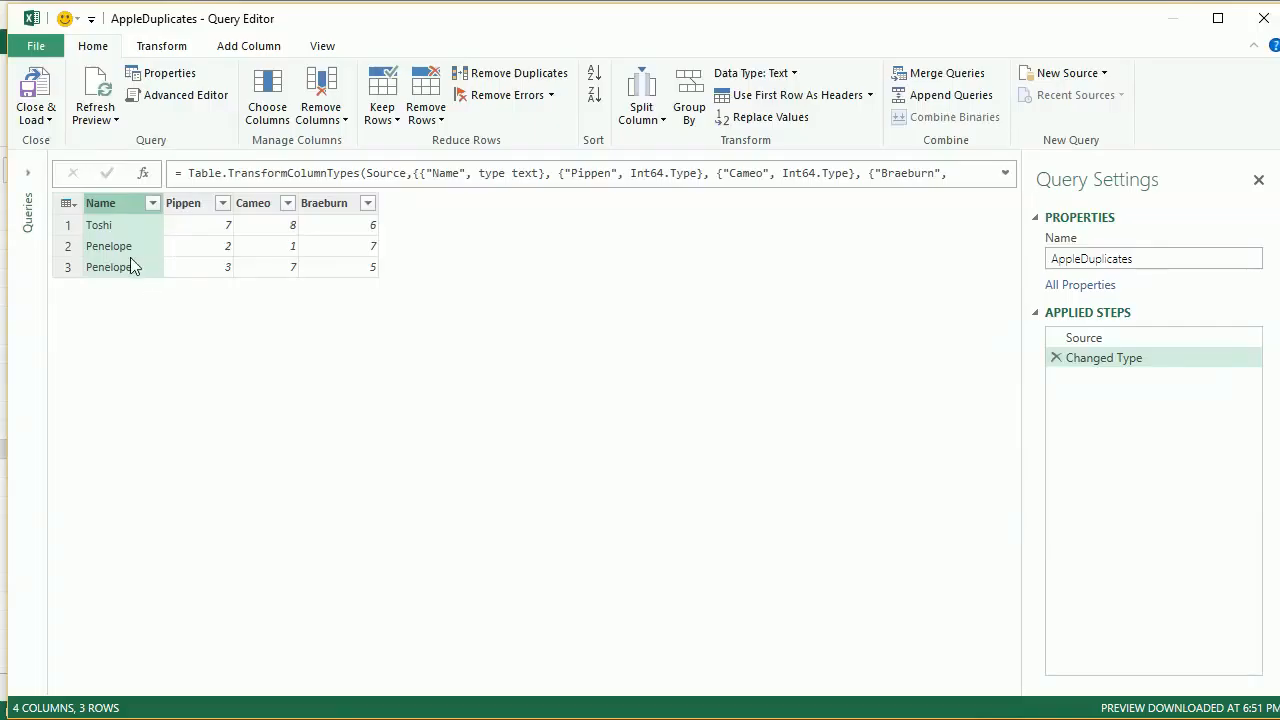
left_click(264, 50)
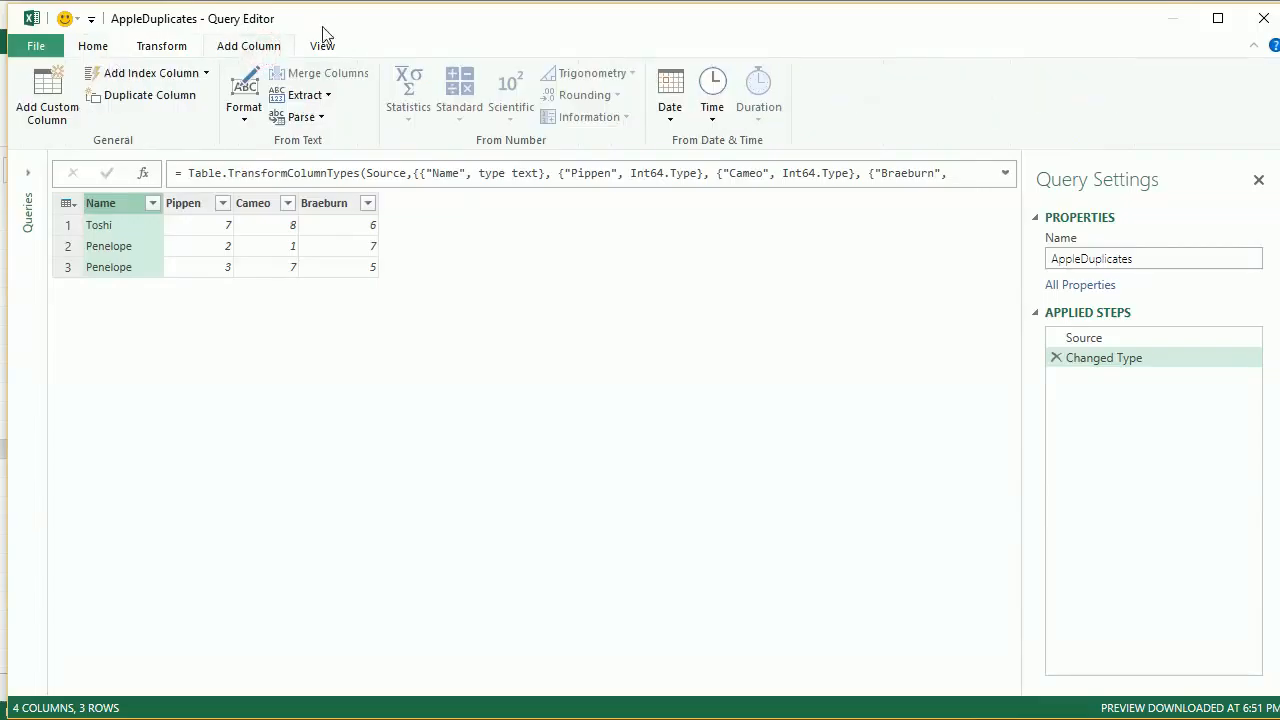
left_click(205, 75)
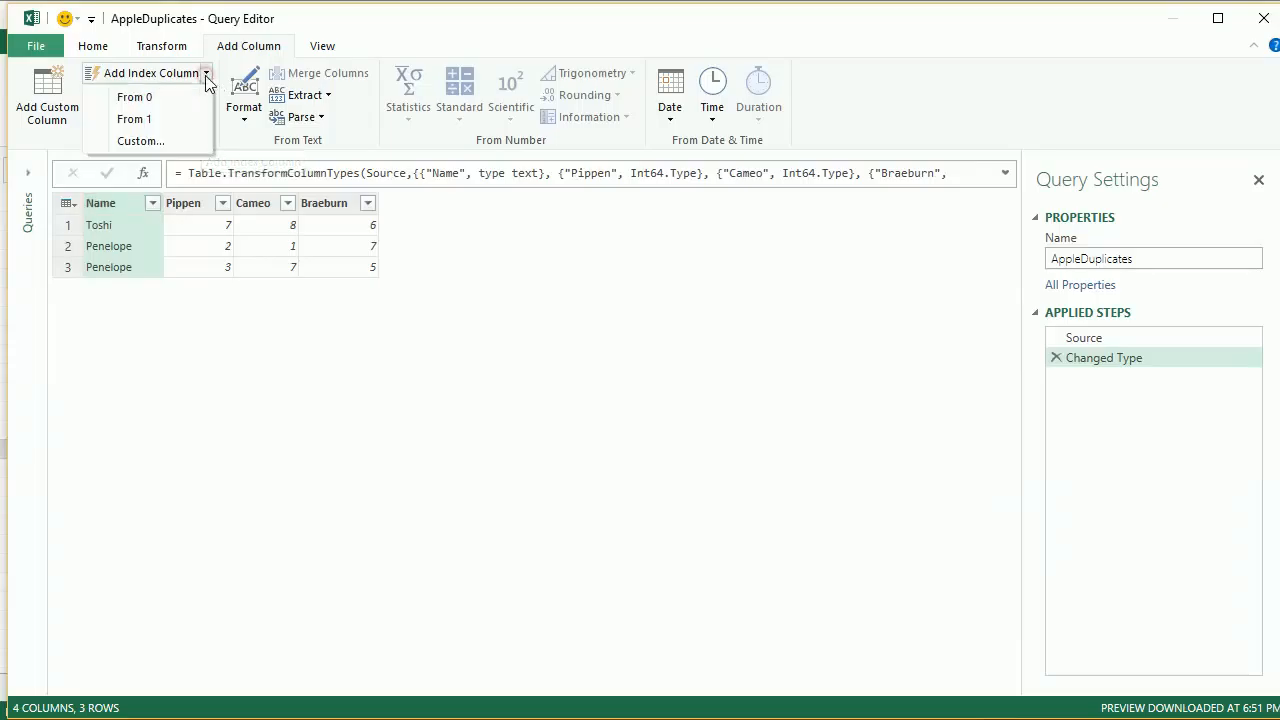
left_click(167, 120)
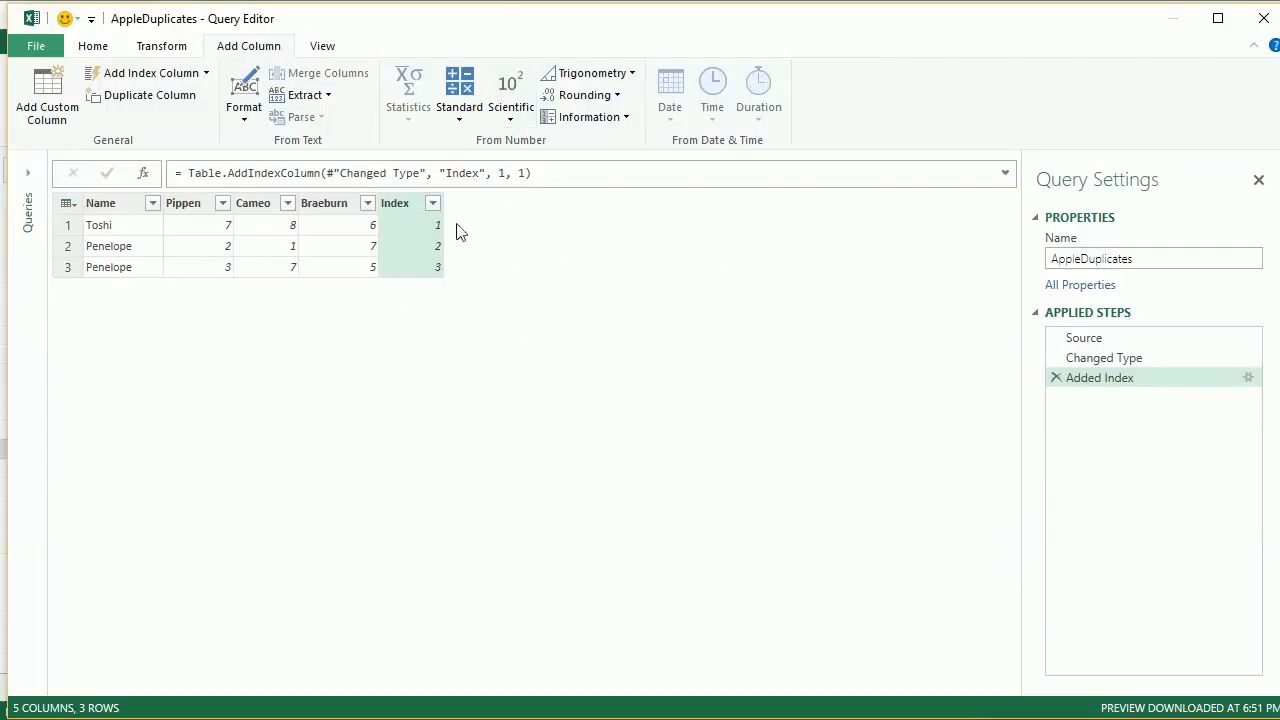
Move the Index column to the beginning of the table
right_click(397, 205)
mouse_move(545, 598)
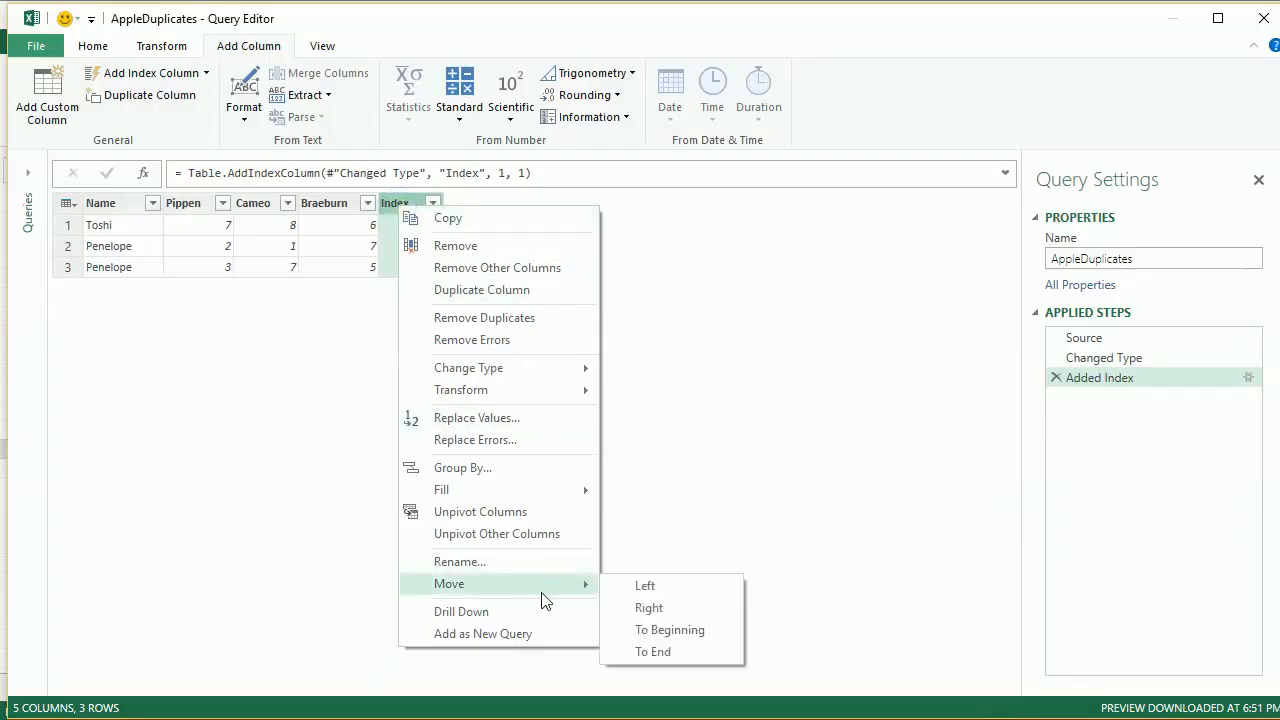
left_click(655, 630)
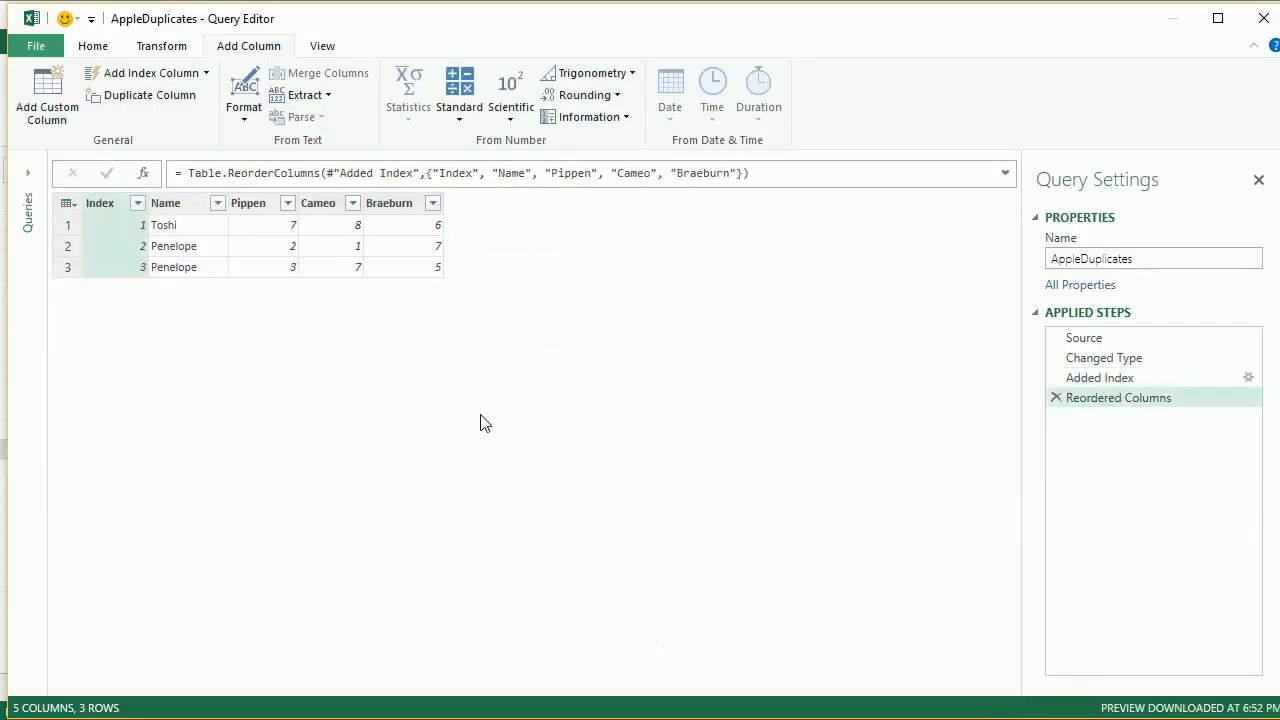
Rename the Index column to PersonID
right_click(111, 198)
left_click(188, 544)
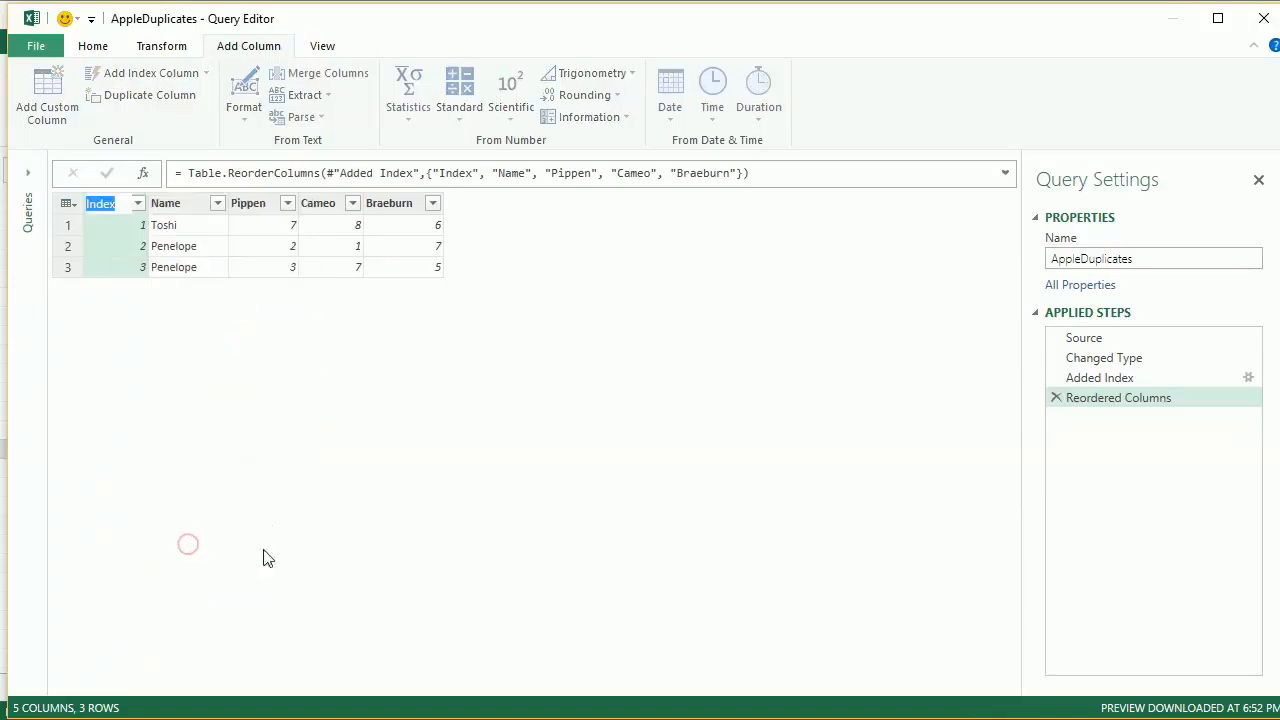
type("PersonID")
key("Return")
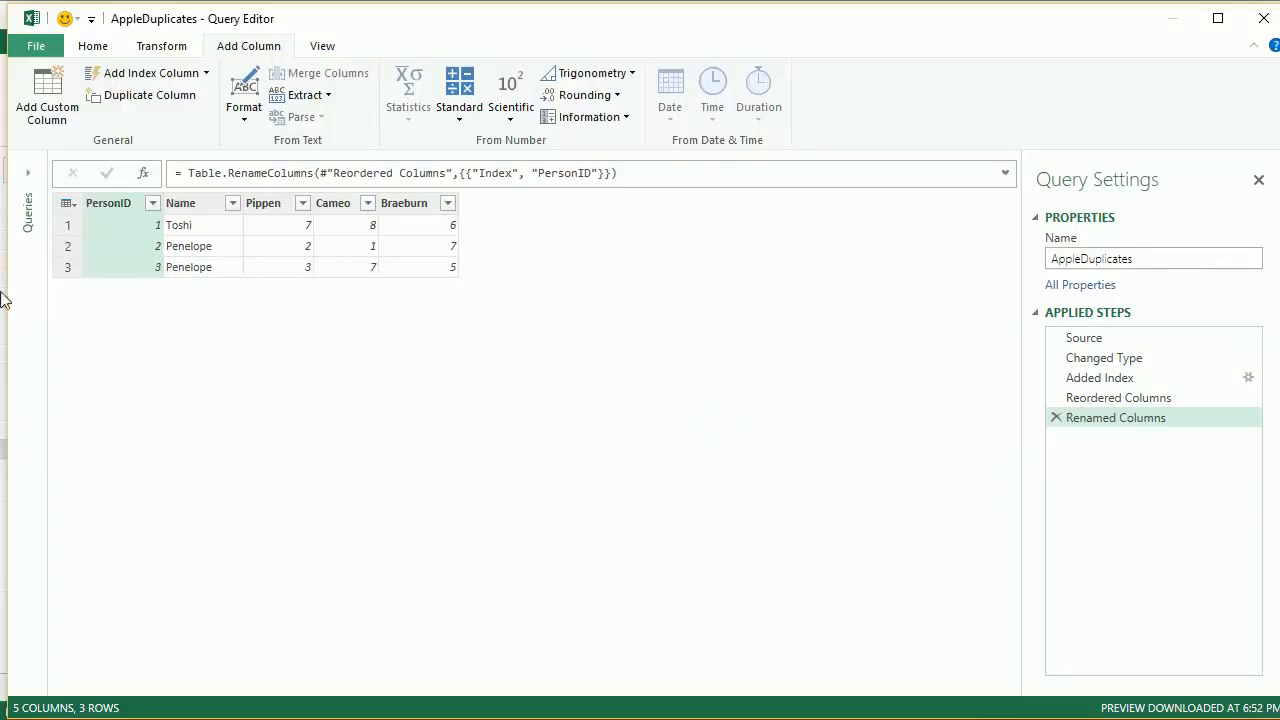
left_click(112, 318)
Add a custom column named Full Name with the formula [PersonID] & [Name]
left_click(270, 204)
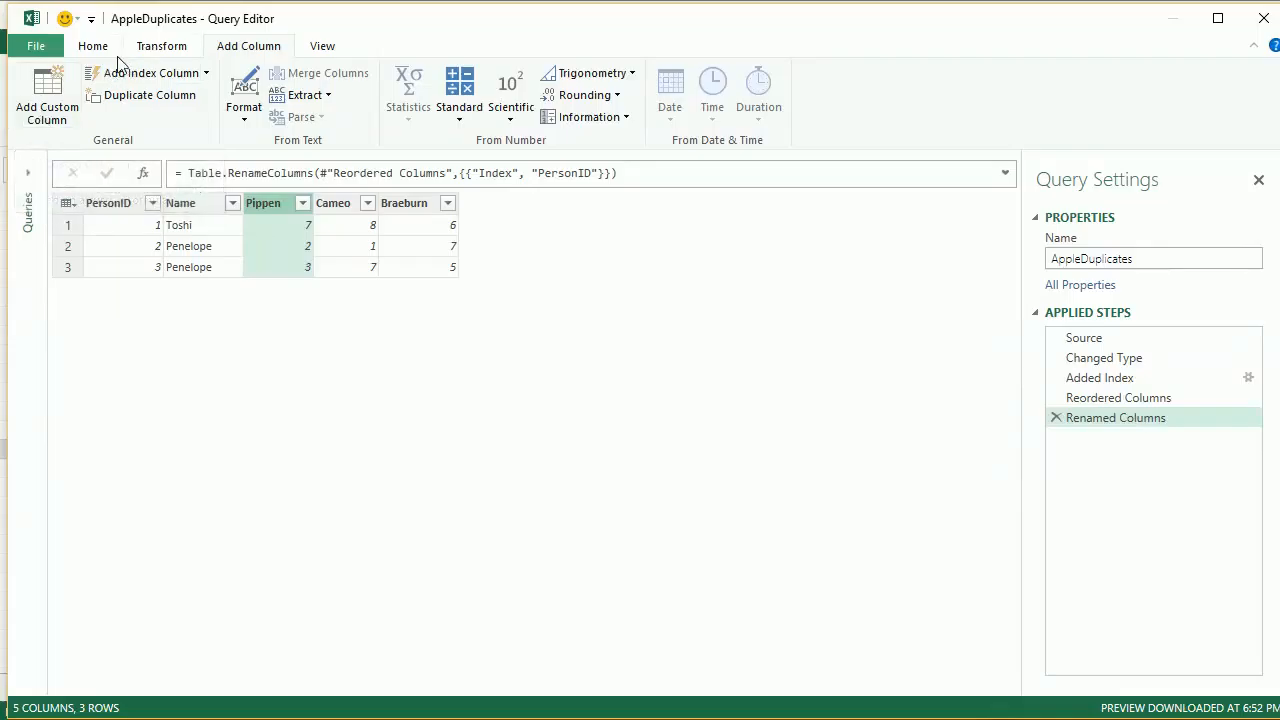
left_click(50, 95)
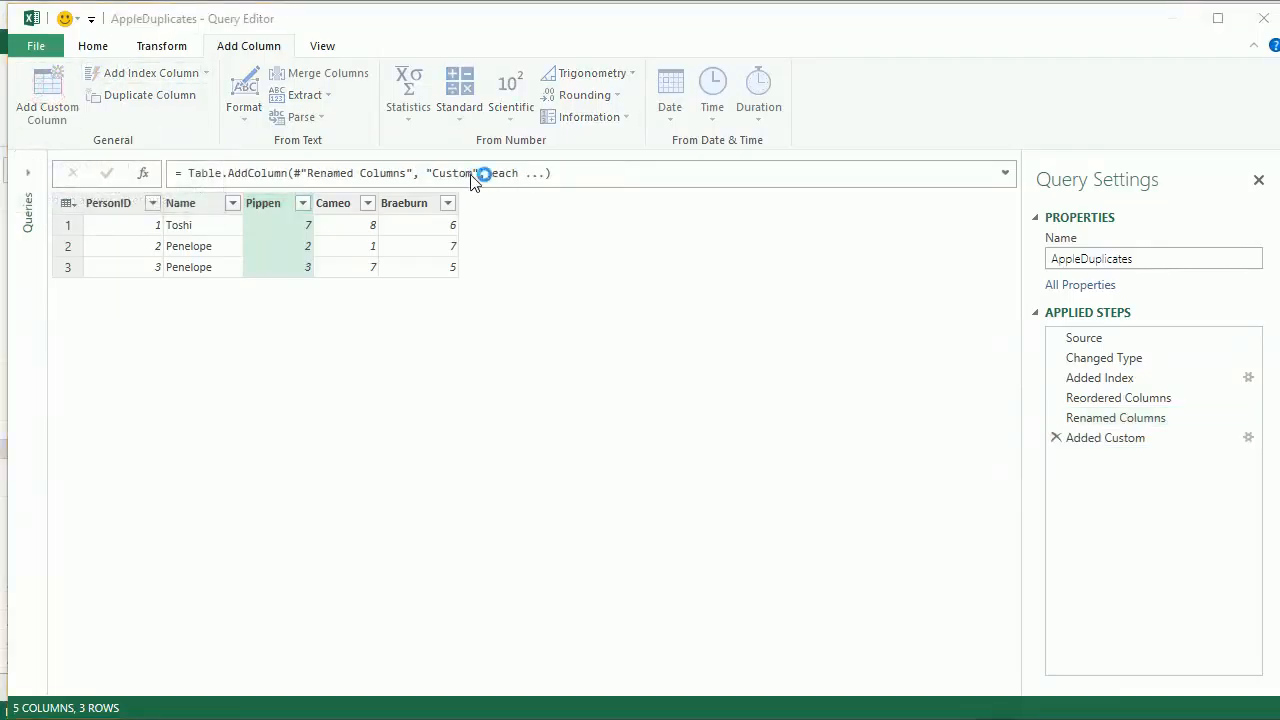
left_click_drag(486, 194, 660, 307)
double_click(636, 322)
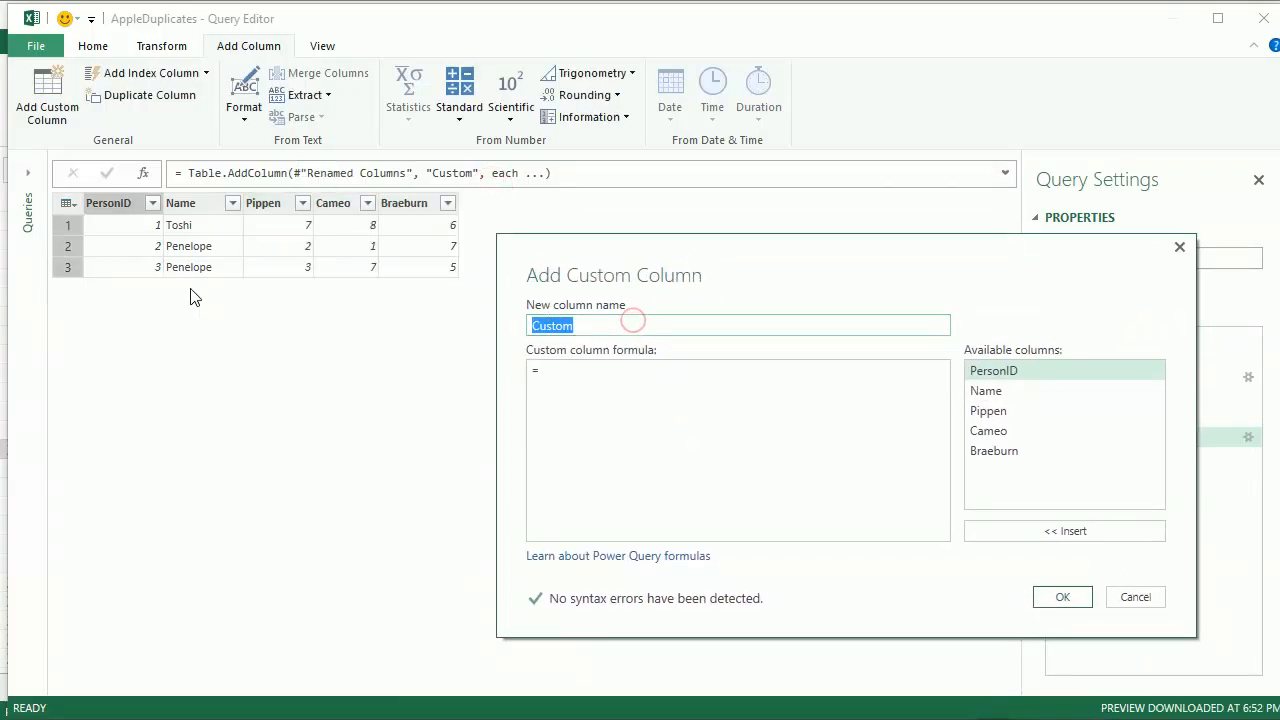
type("Full Name")
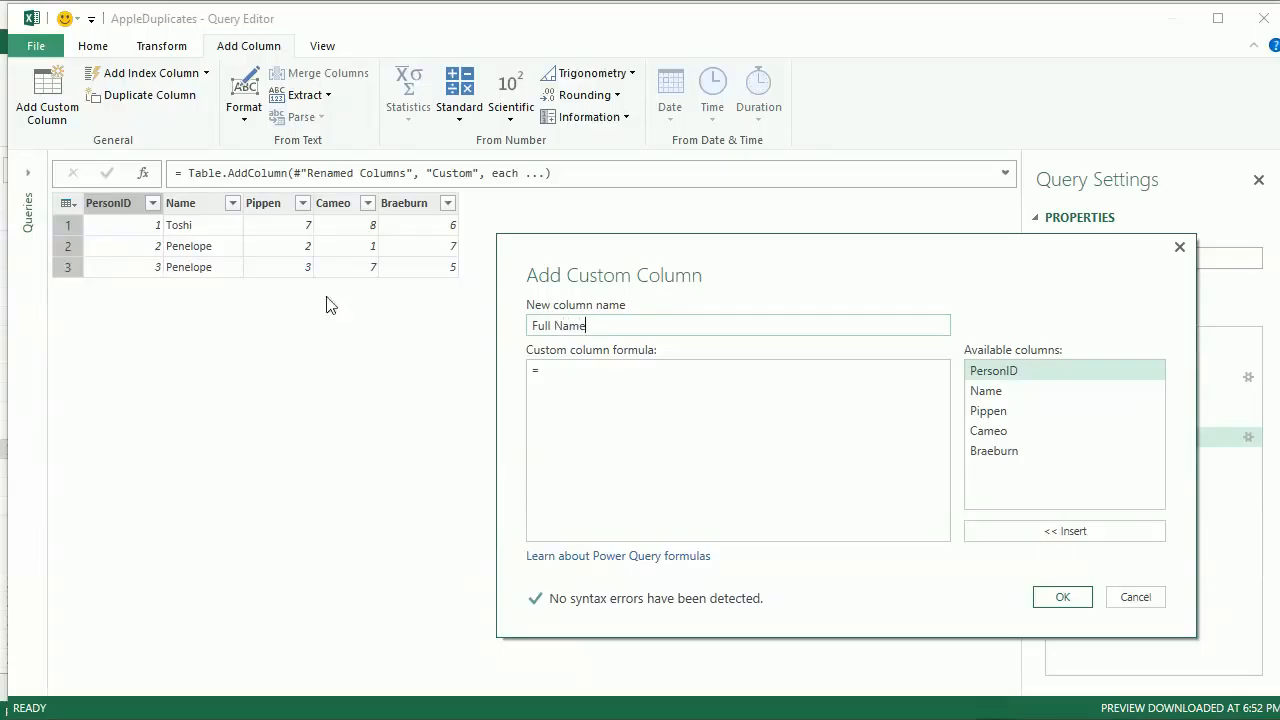
double_click(1006, 376)
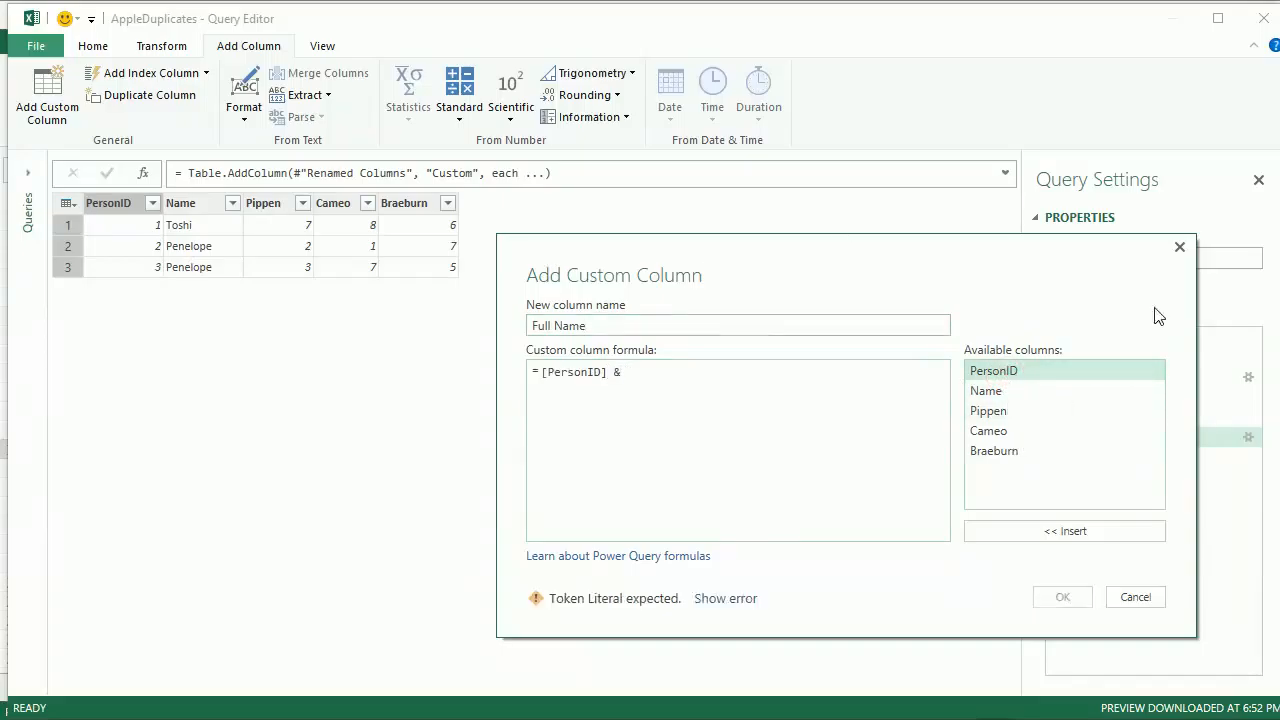
type("&")
double_click(979, 393)
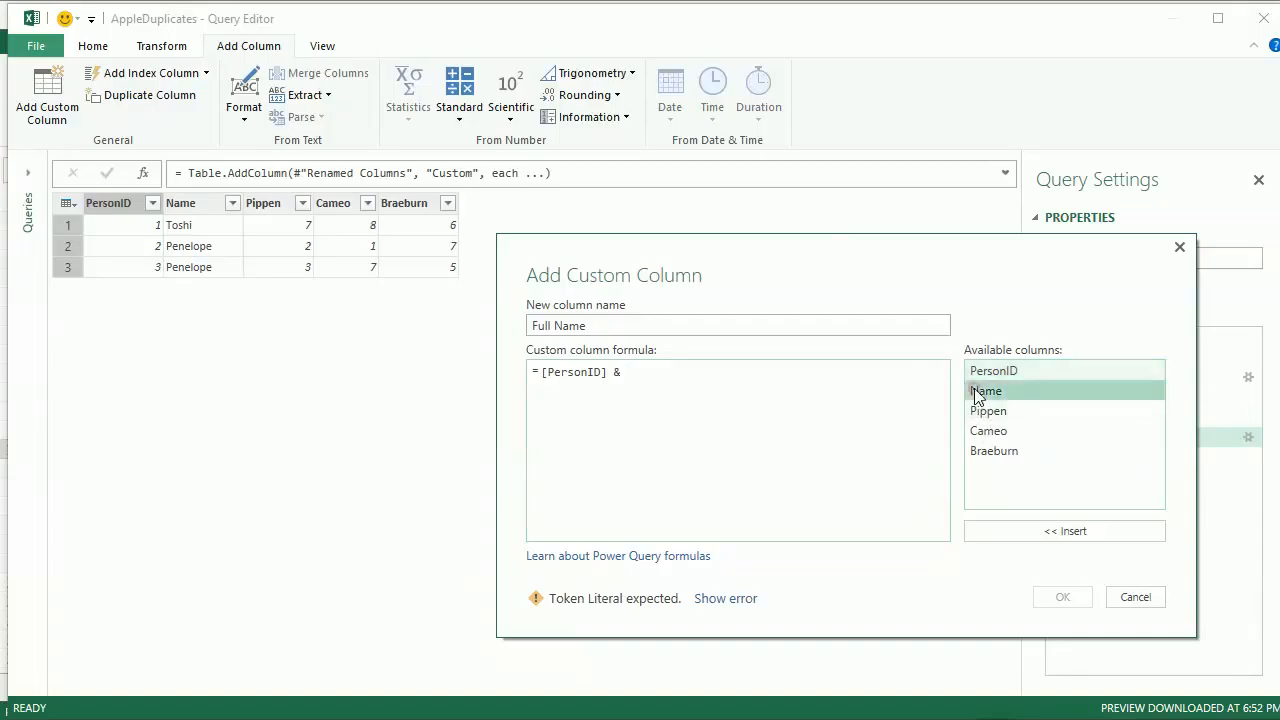
left_click(1062, 597)
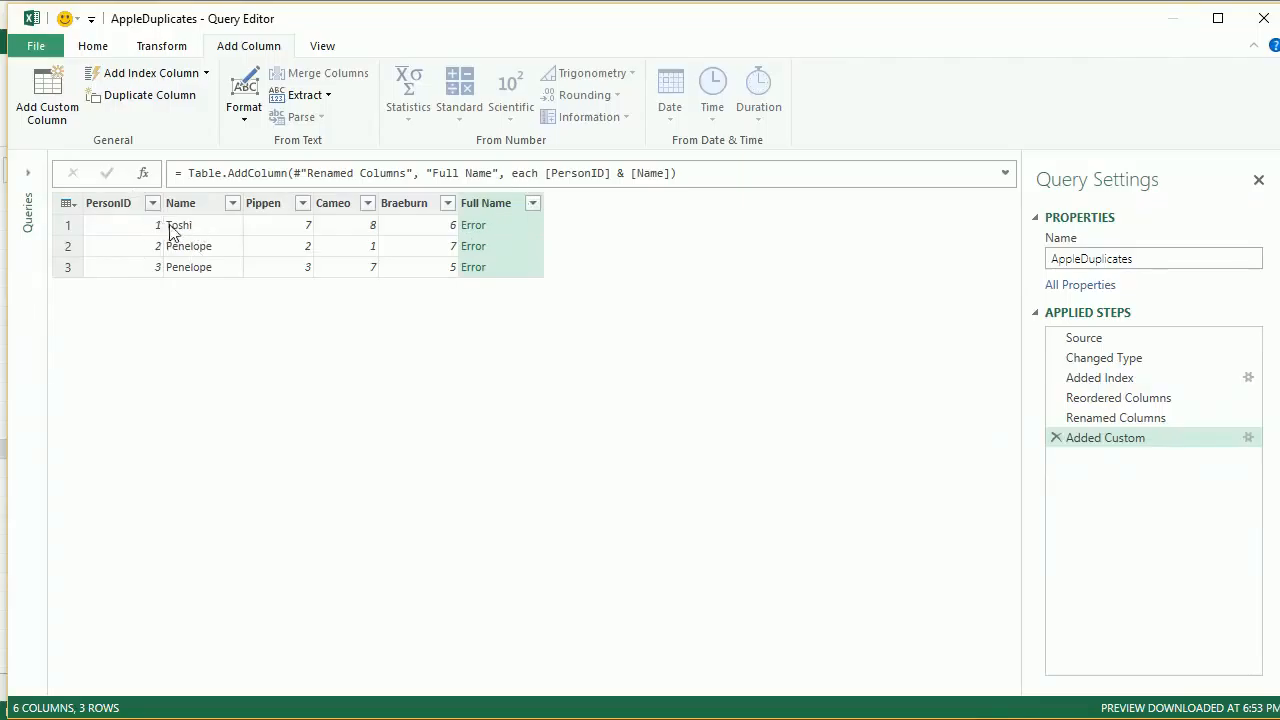
Edit the Full Name custom column's formula to convert the ID to text: Text.From( [PersonID] ) & [Name]
left_click(1248, 440)
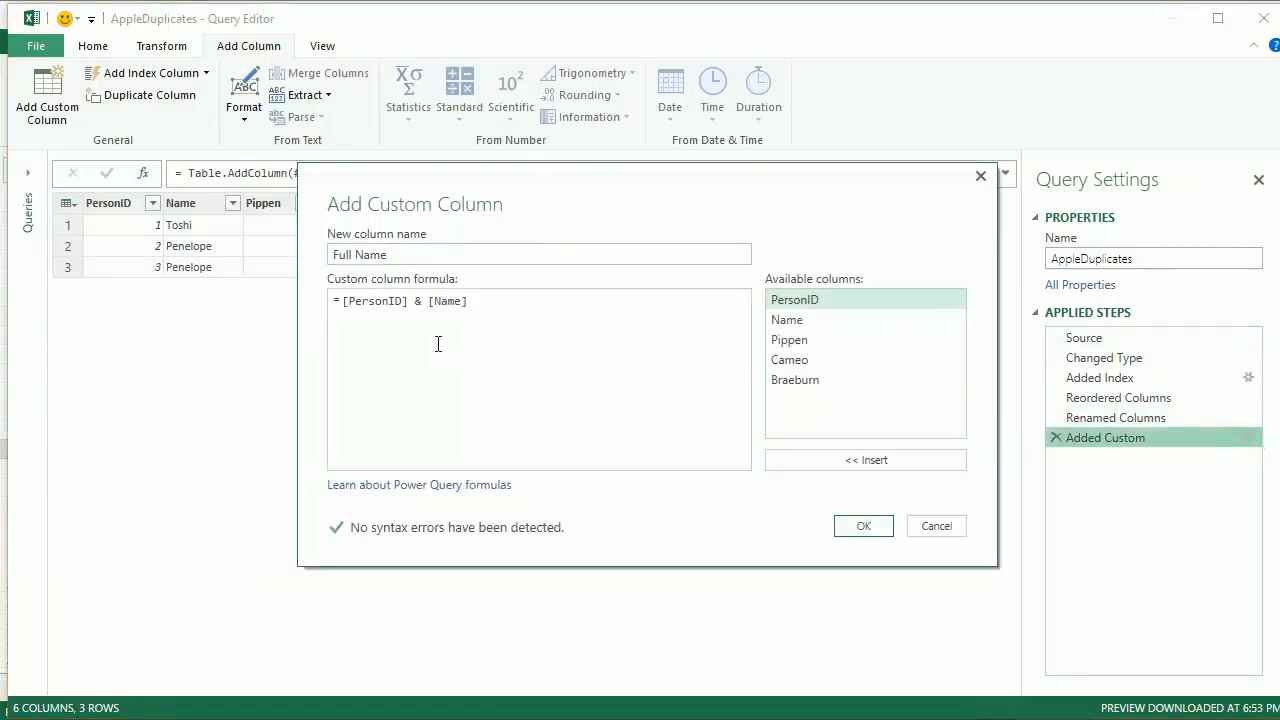
left_click(344, 303)
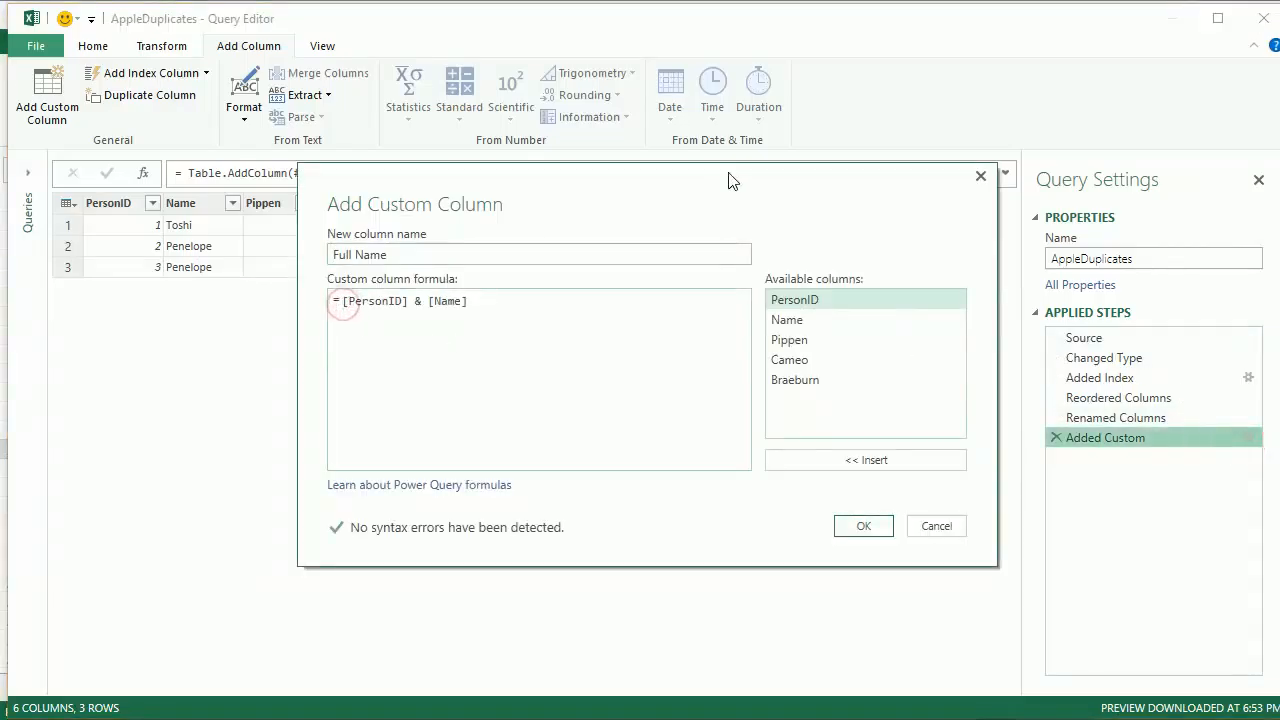
type("Text.Frtom")
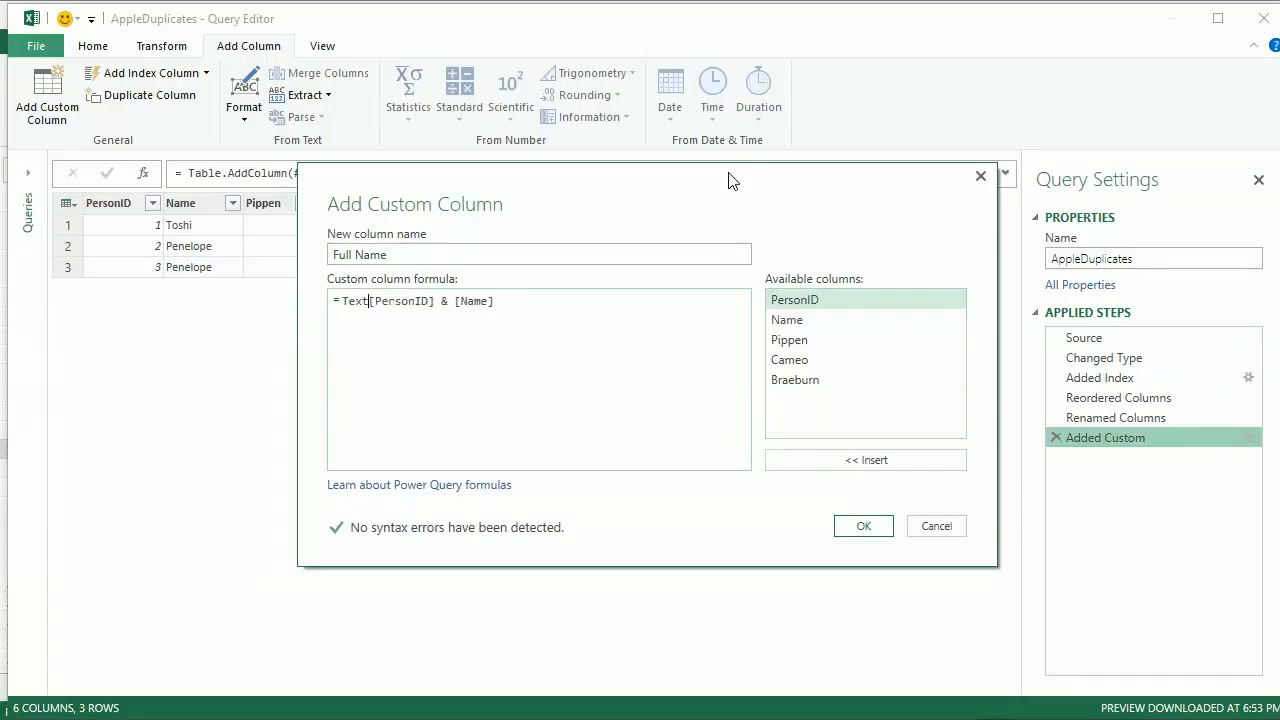
type("(")
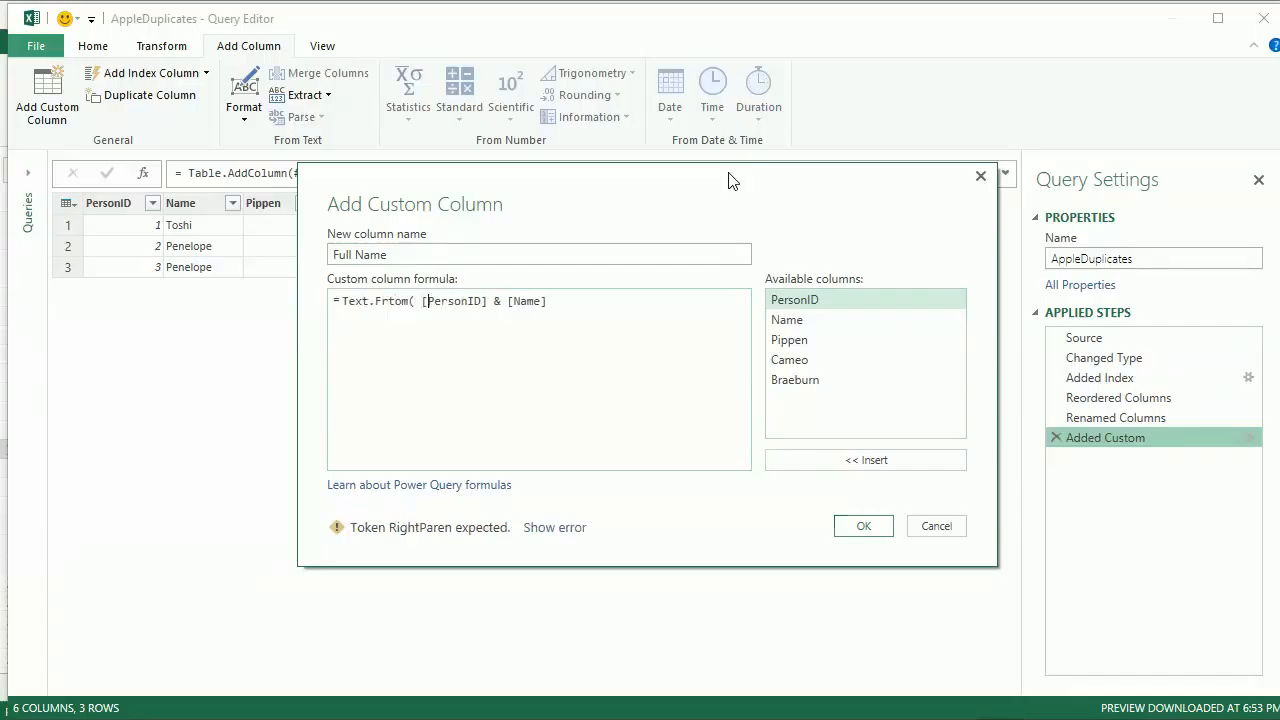
key("Delete")
key("Right")
key("Right")
key("Right")
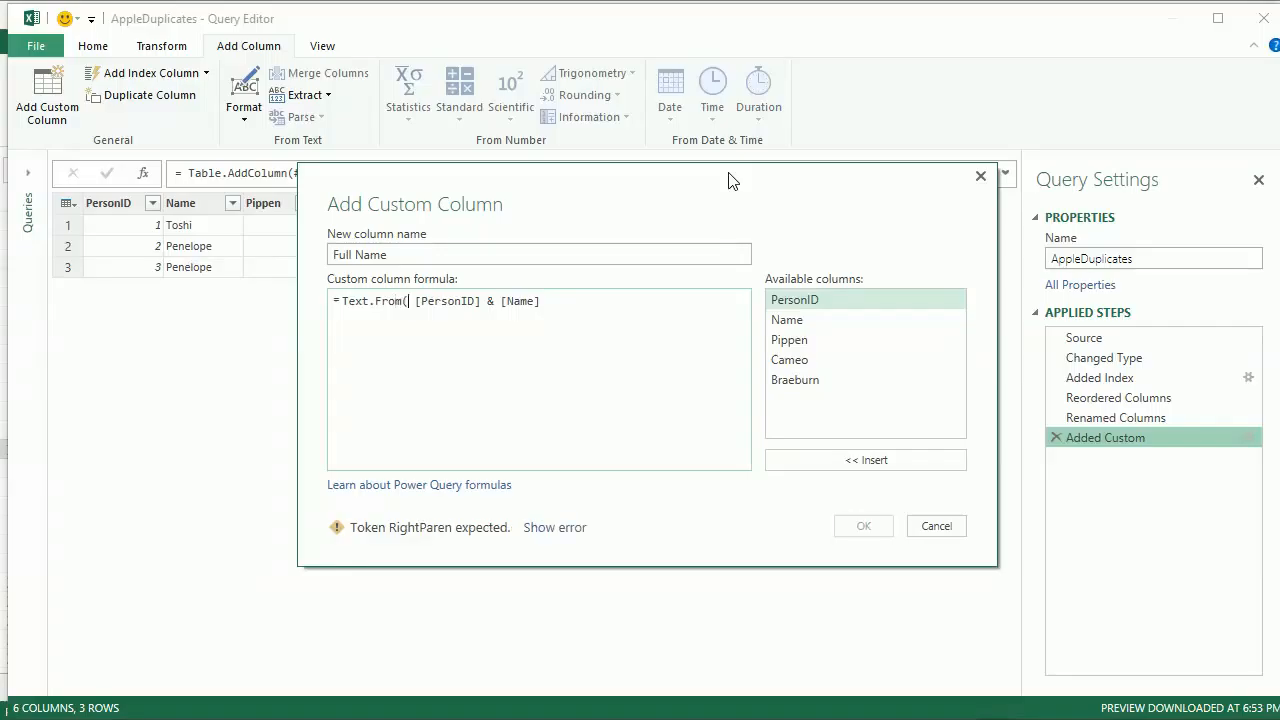
type(")")
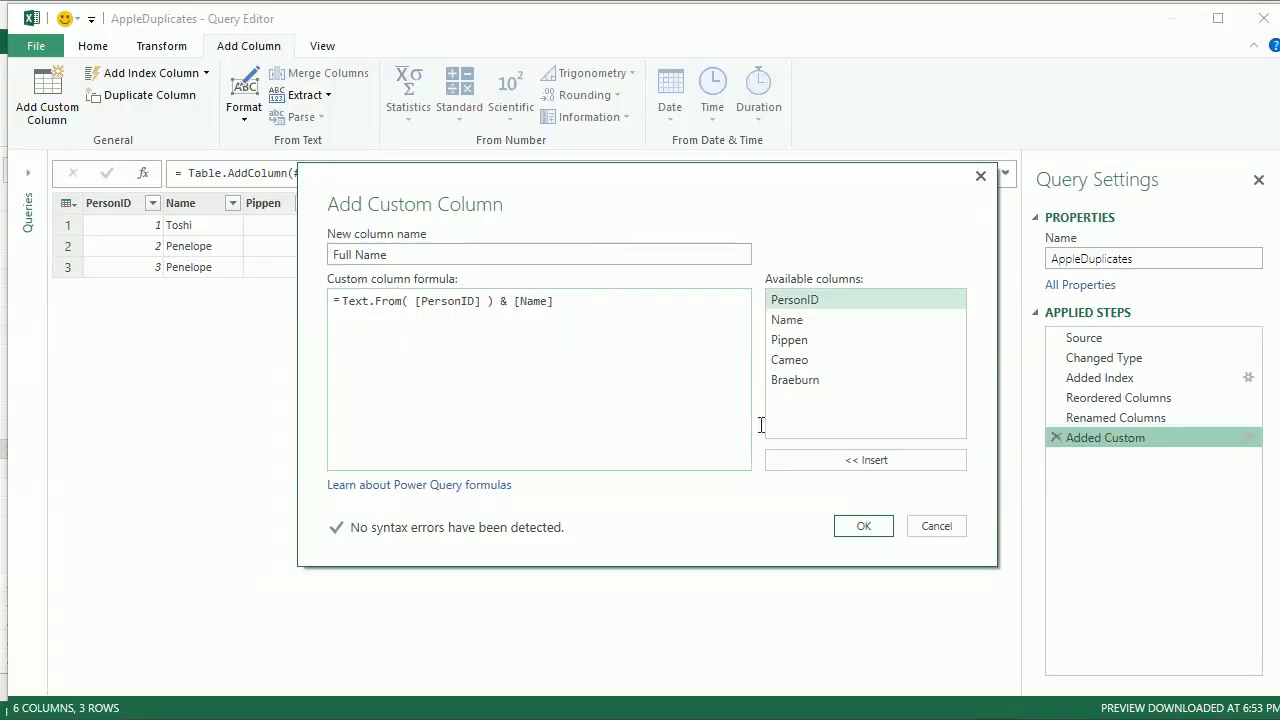
left_click(848, 531)
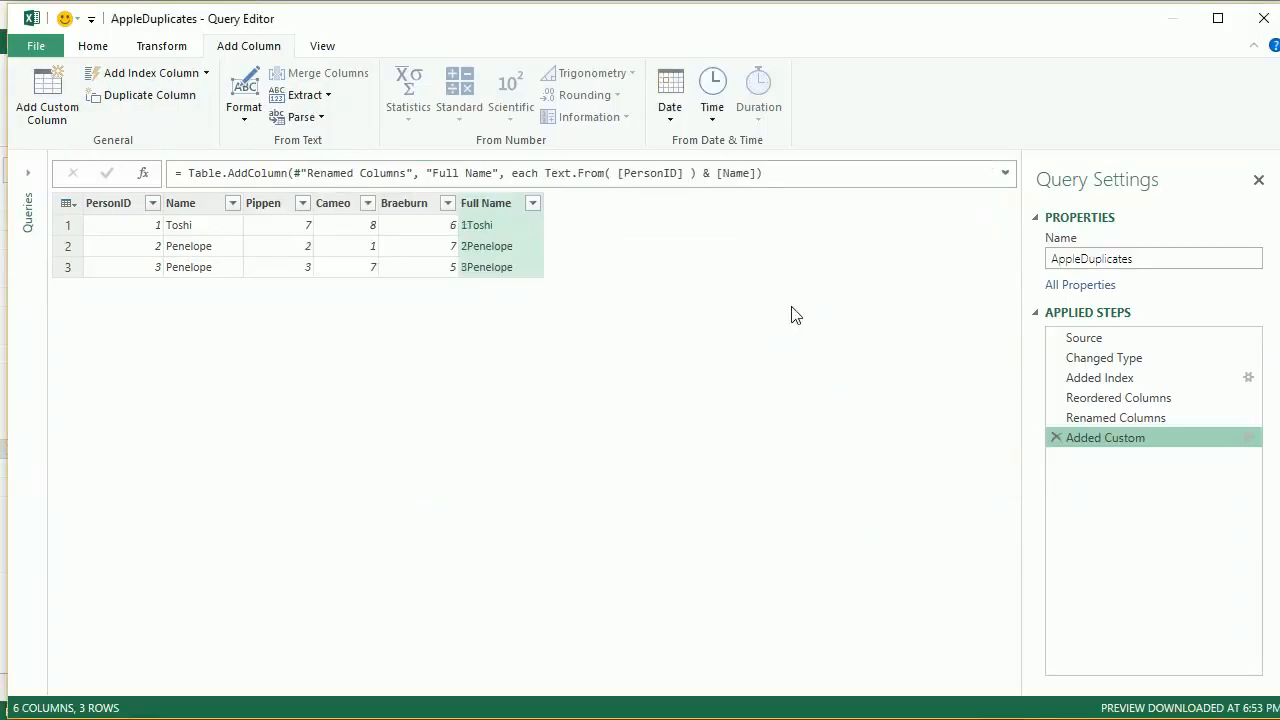
Insert a "-" separator between [PersonID] and [Name] in the Full Name formula, then close the editor and load the query
left_click(1249, 439)
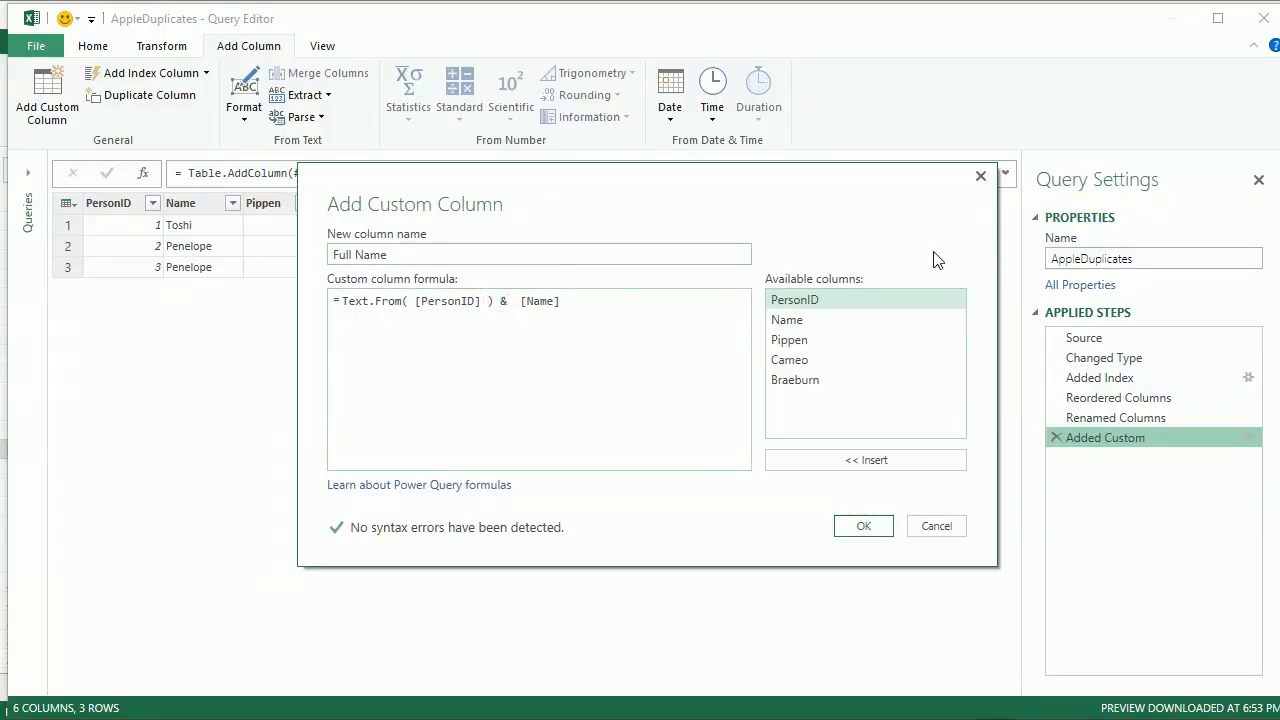
type("\"-\" &")
left_click(864, 527)
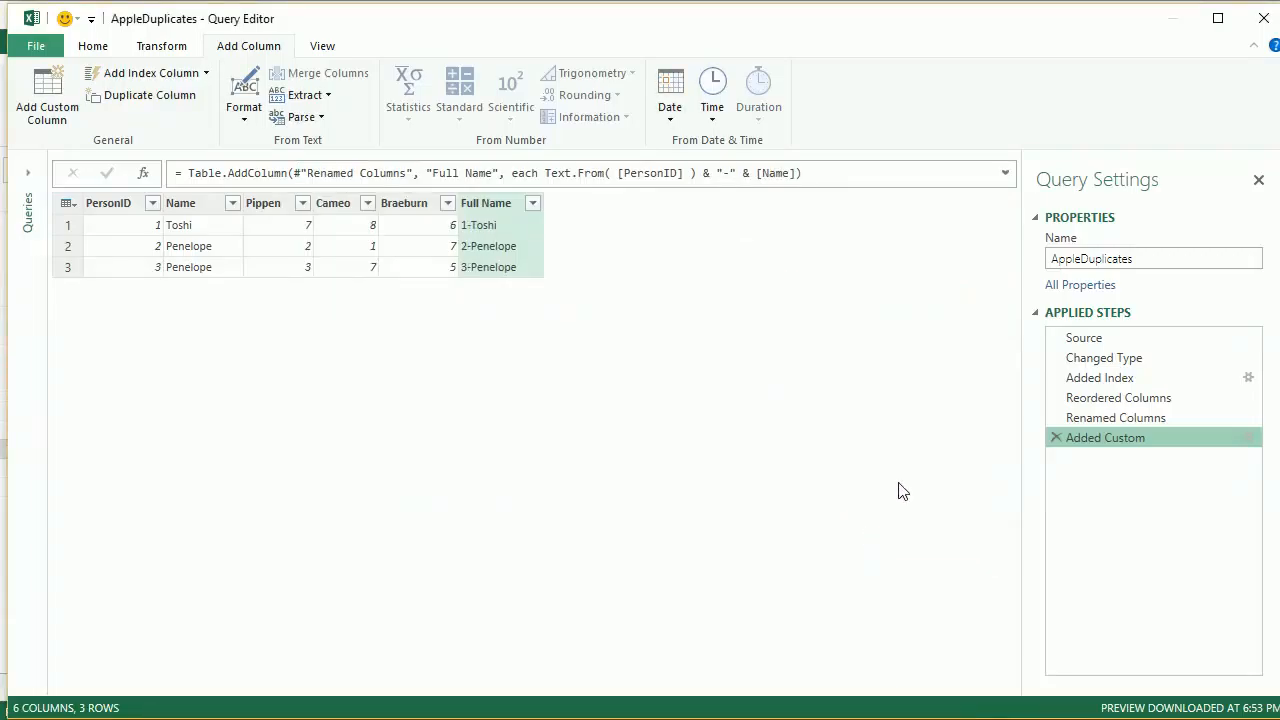
left_click(92, 45)
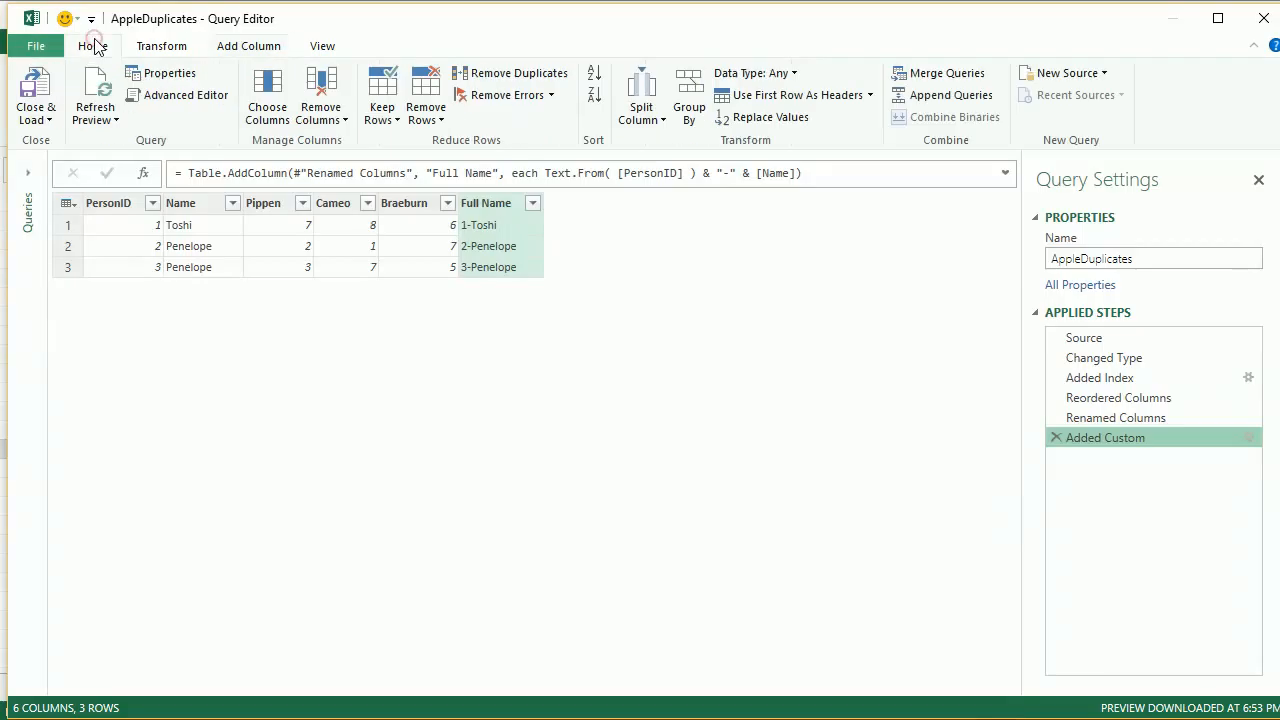
left_click(36, 85)
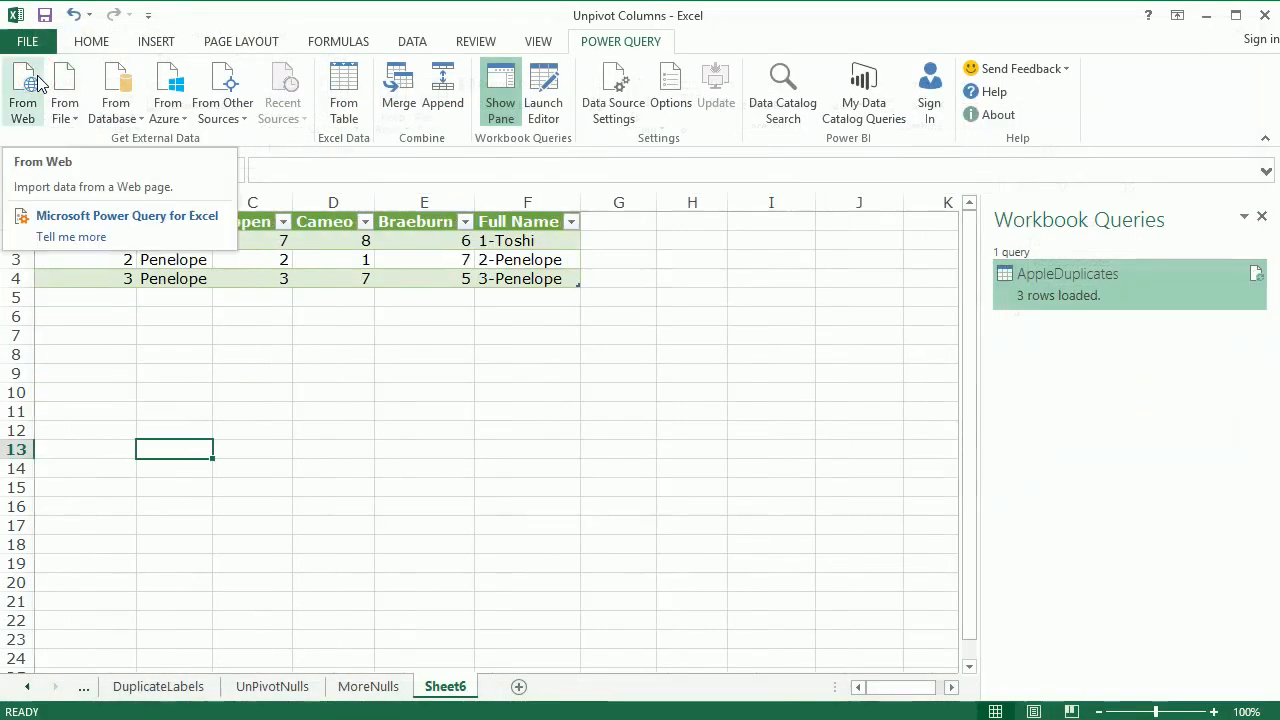
Reopen the AppleDuplicates query for editing and move the Full Name column to the beginning of the table
right_click(1110, 290)
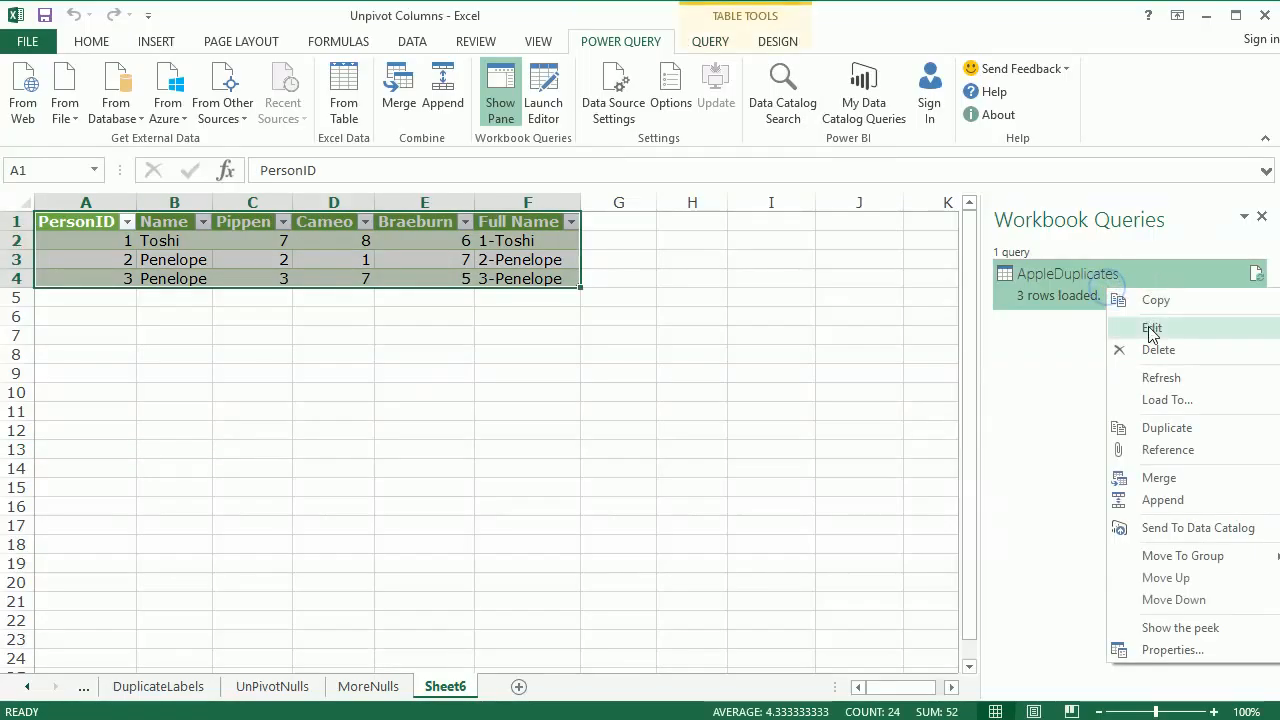
left_click(1151, 327)
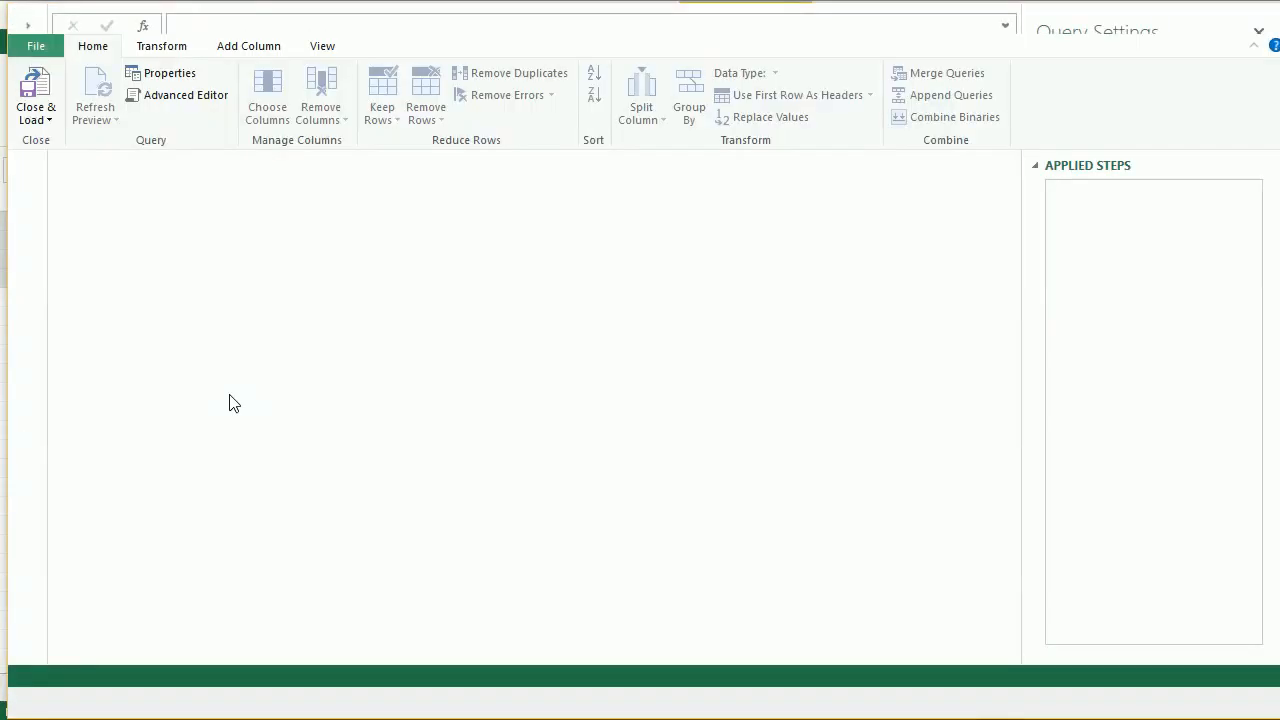
right_click(495, 206)
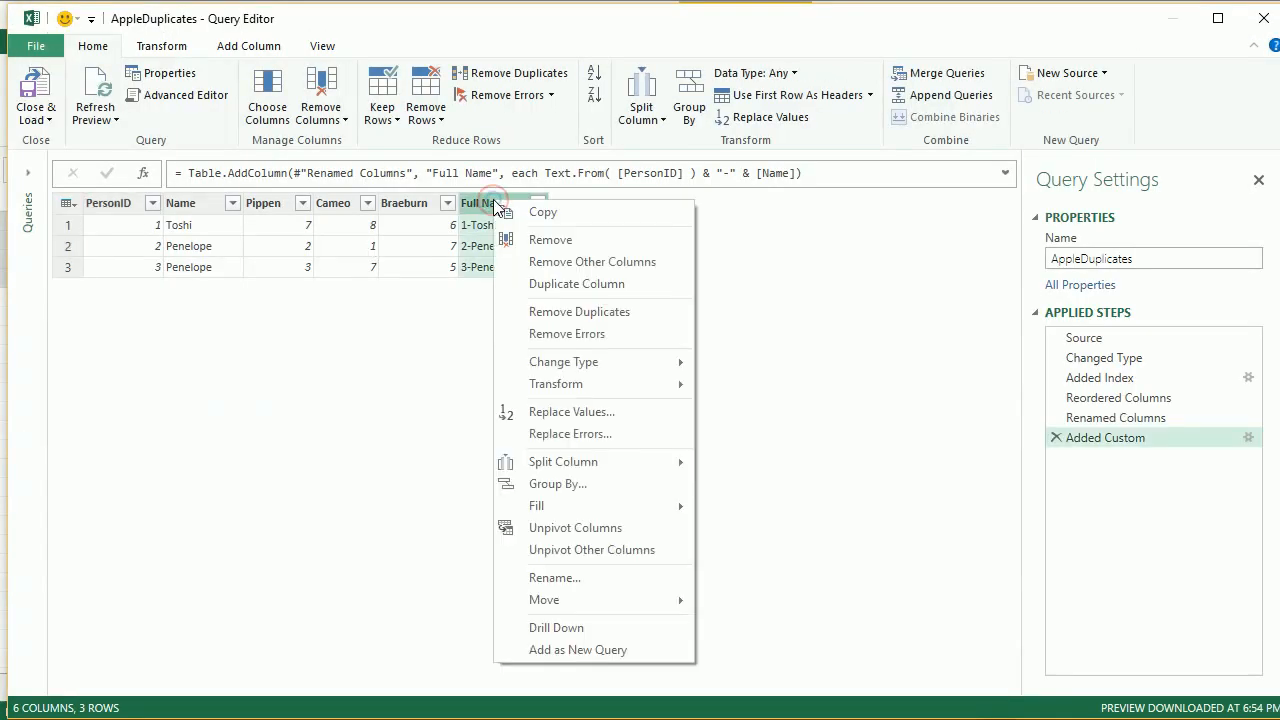
mouse_move(641, 605)
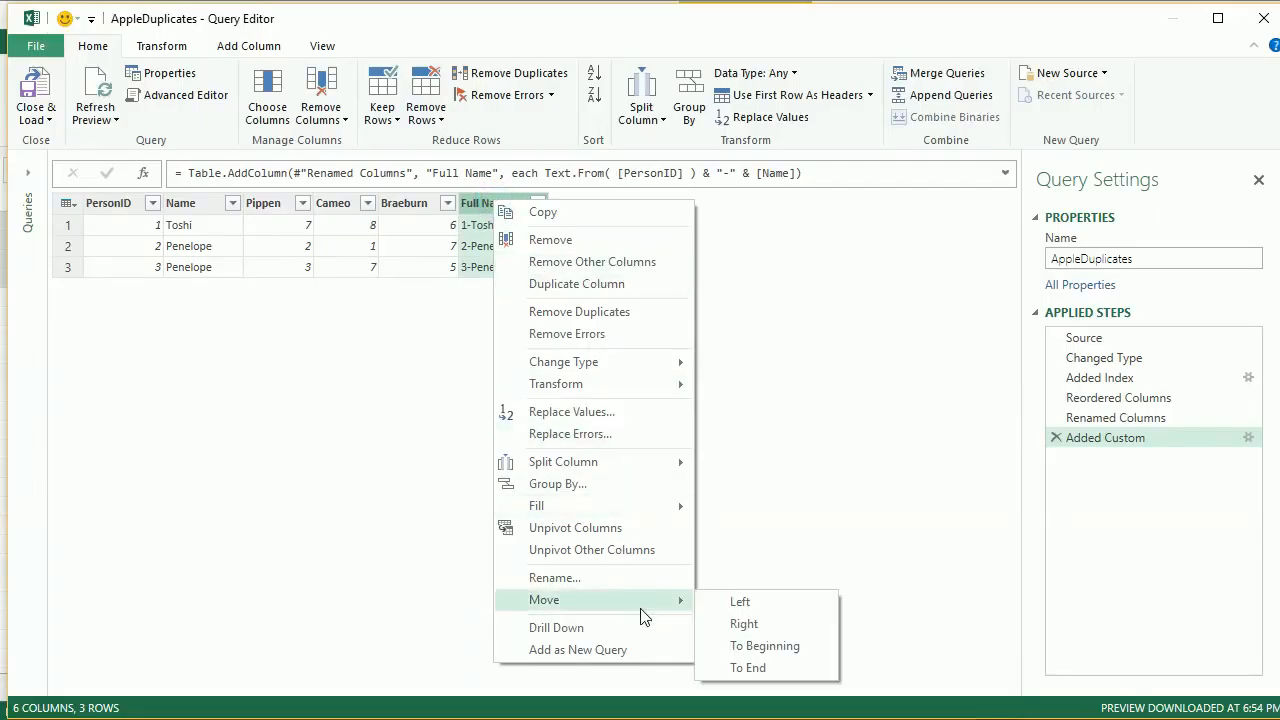
left_click(766, 646)
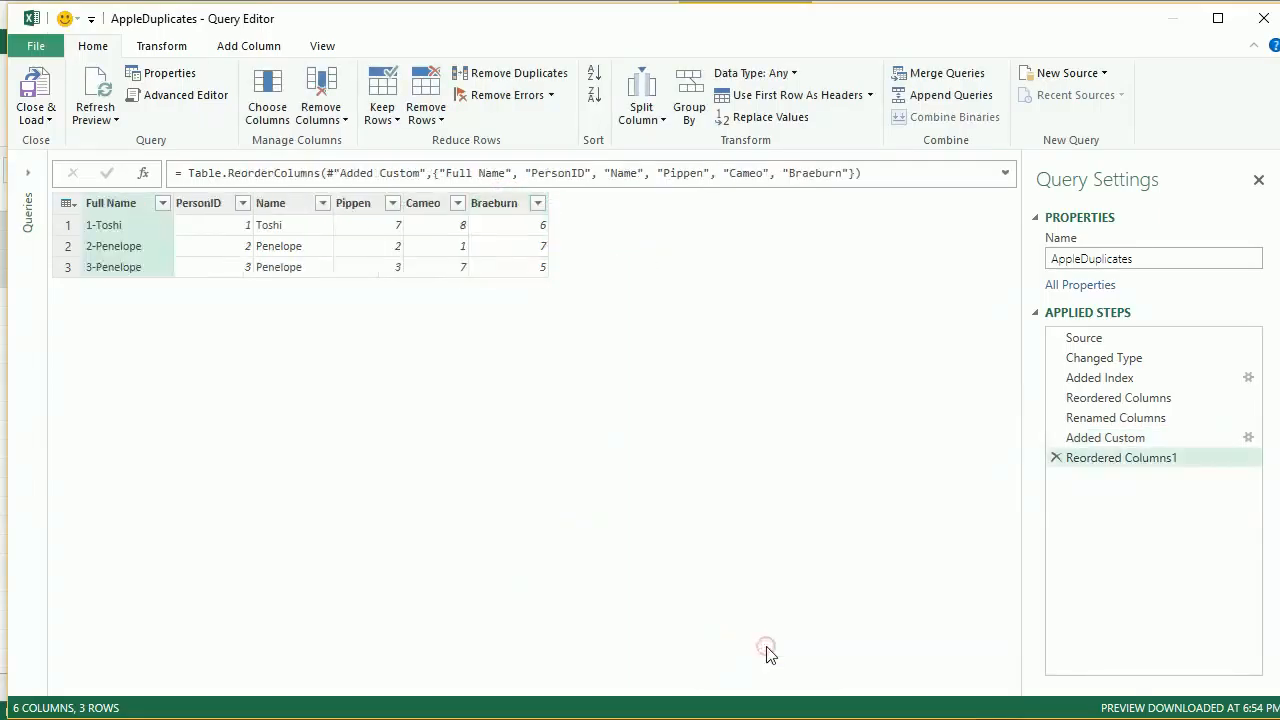
Unpivot the Pippen, Cameo and Braeburn columns
left_click(364, 208)
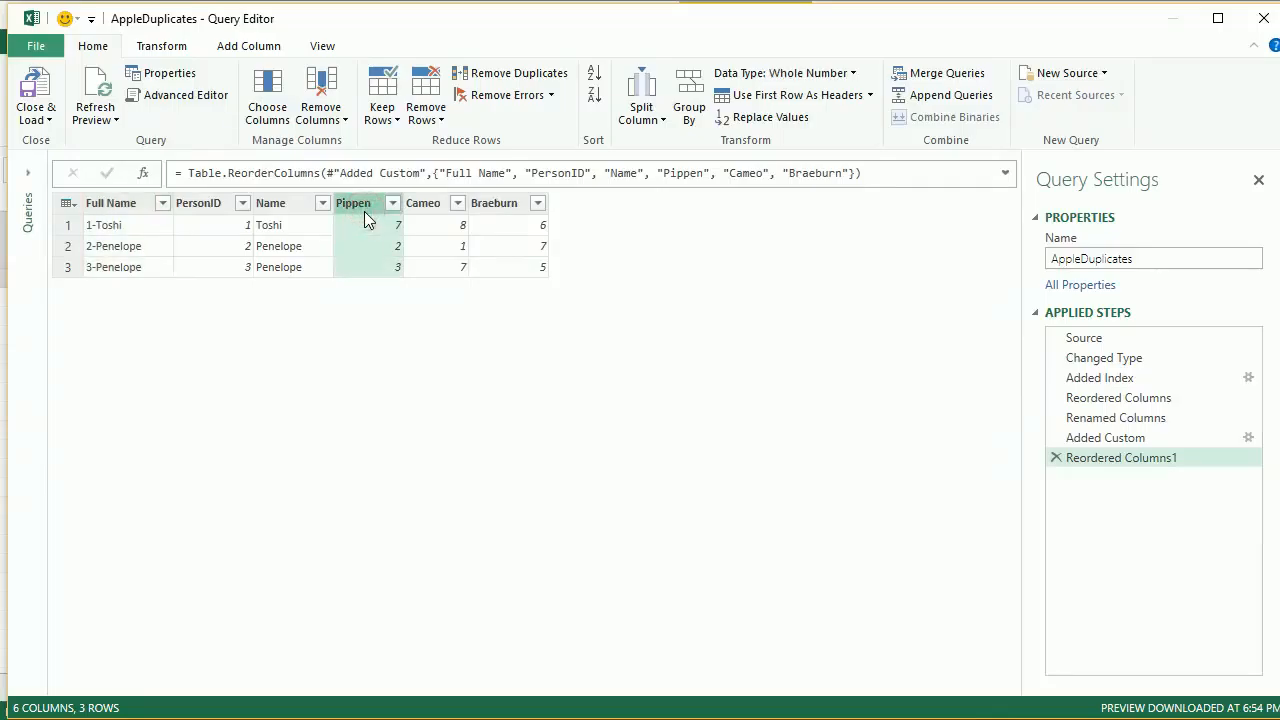
left_click(485, 212, "shift")
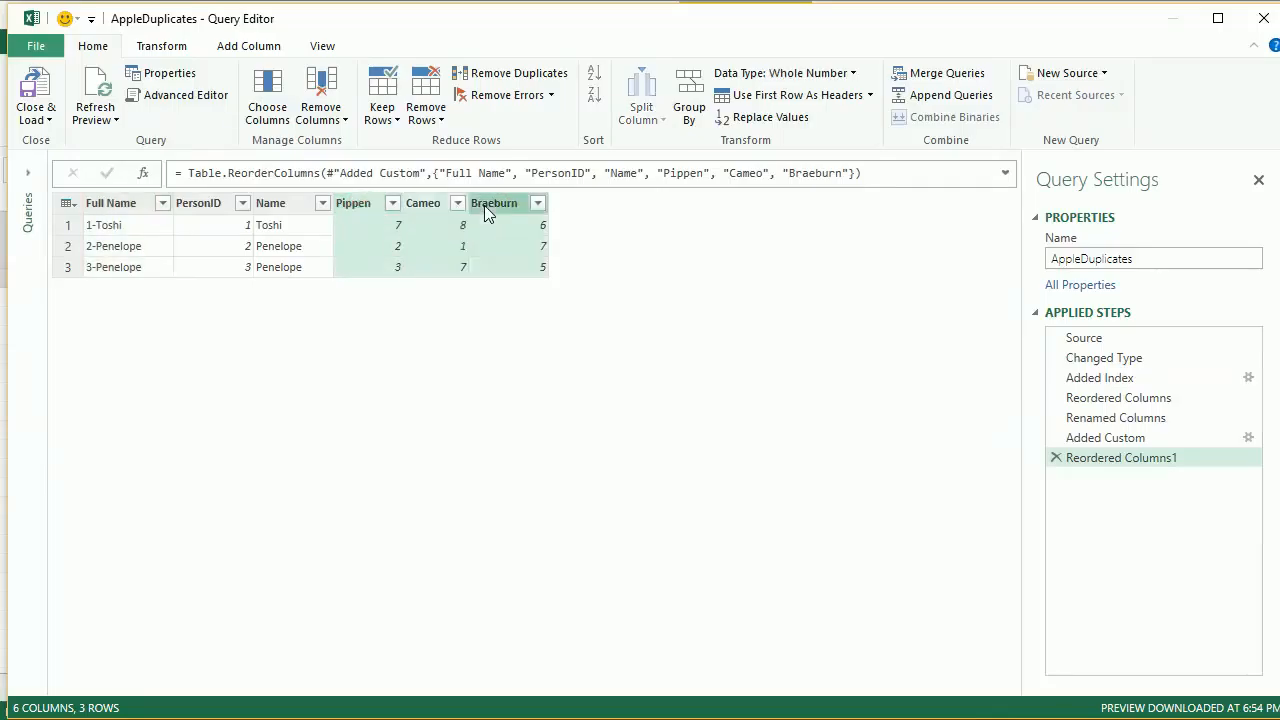
right_click(484, 212)
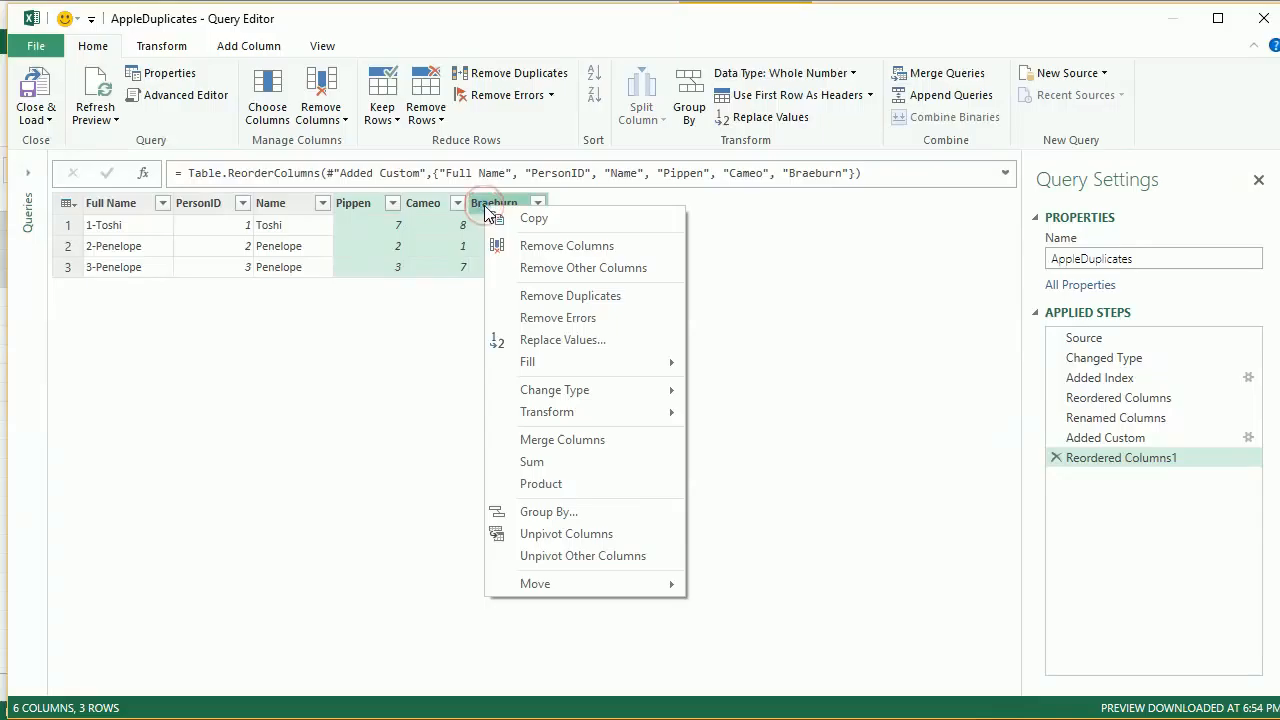
left_click(639, 533)
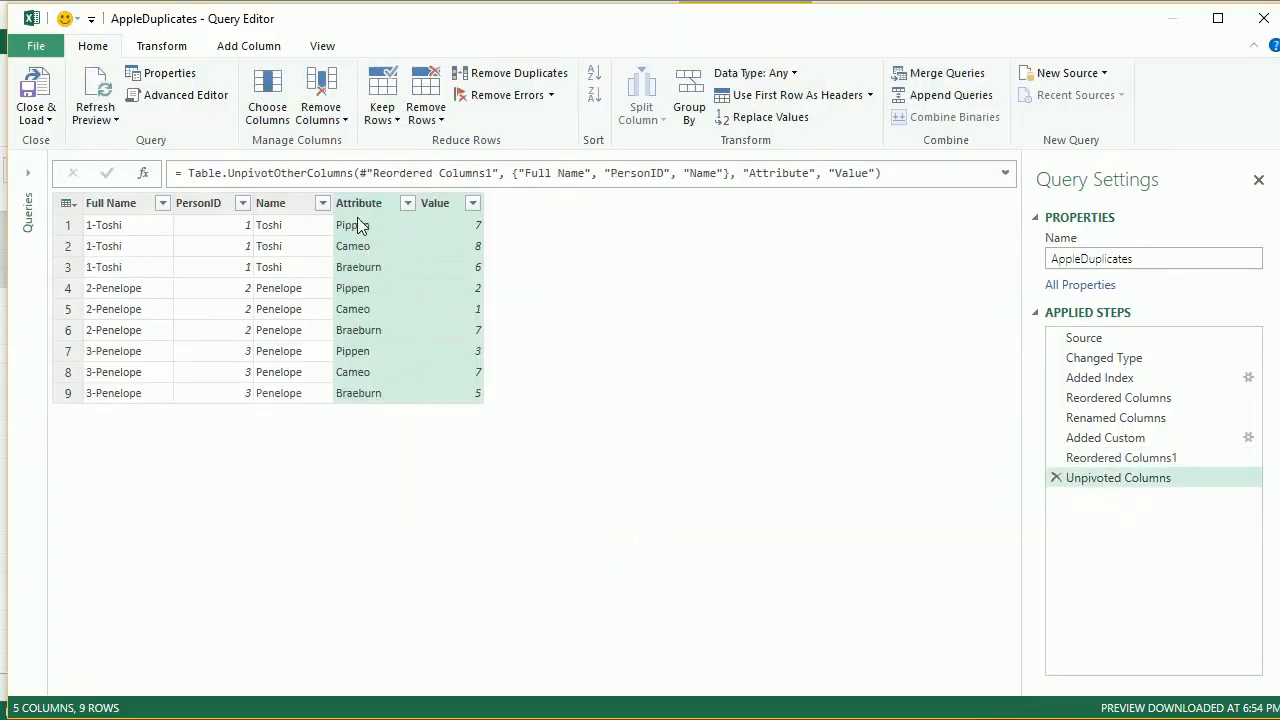
Rename the Attribute column to Type and the Value column to Score
right_click(359, 202)
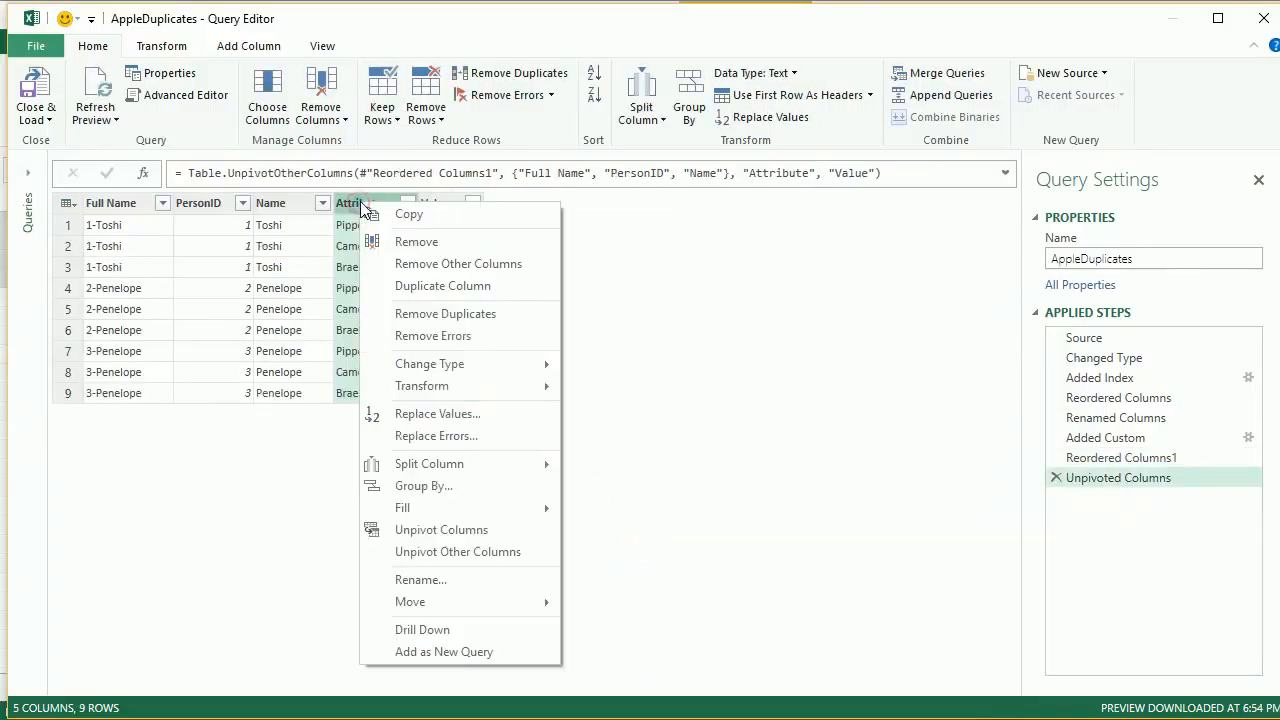
left_click(491, 582)
type("Type")
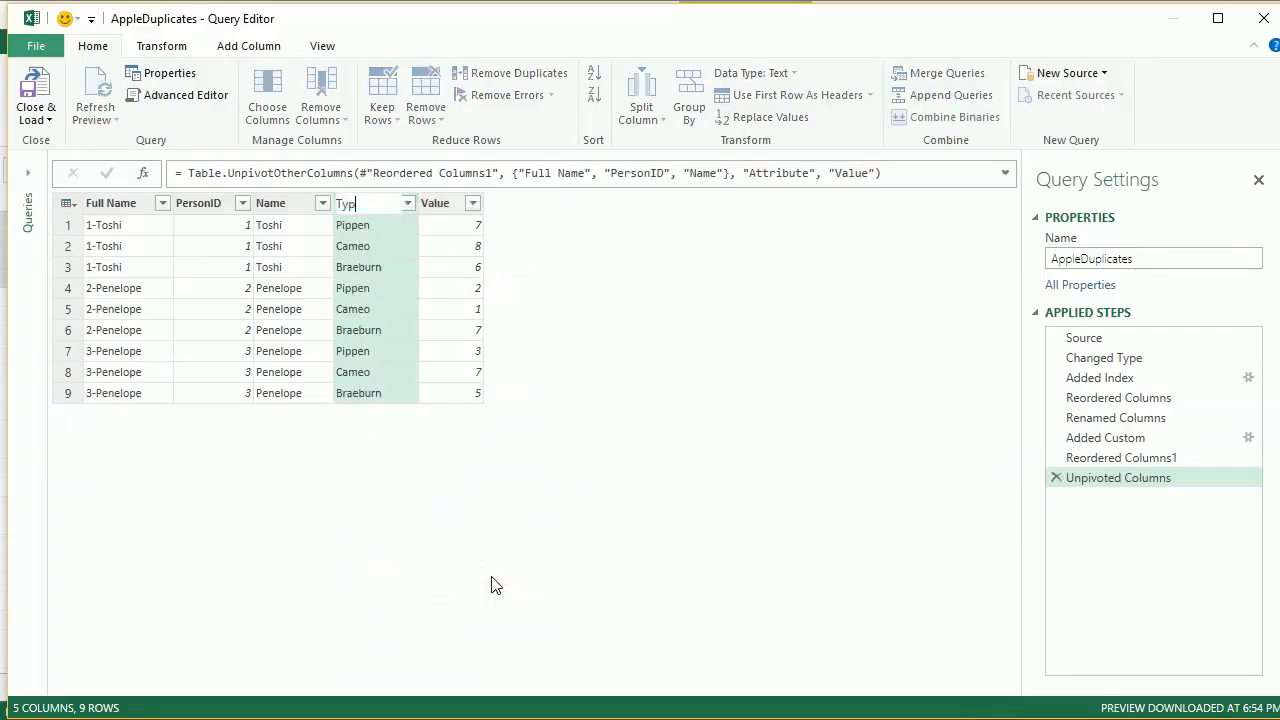
key("Return")
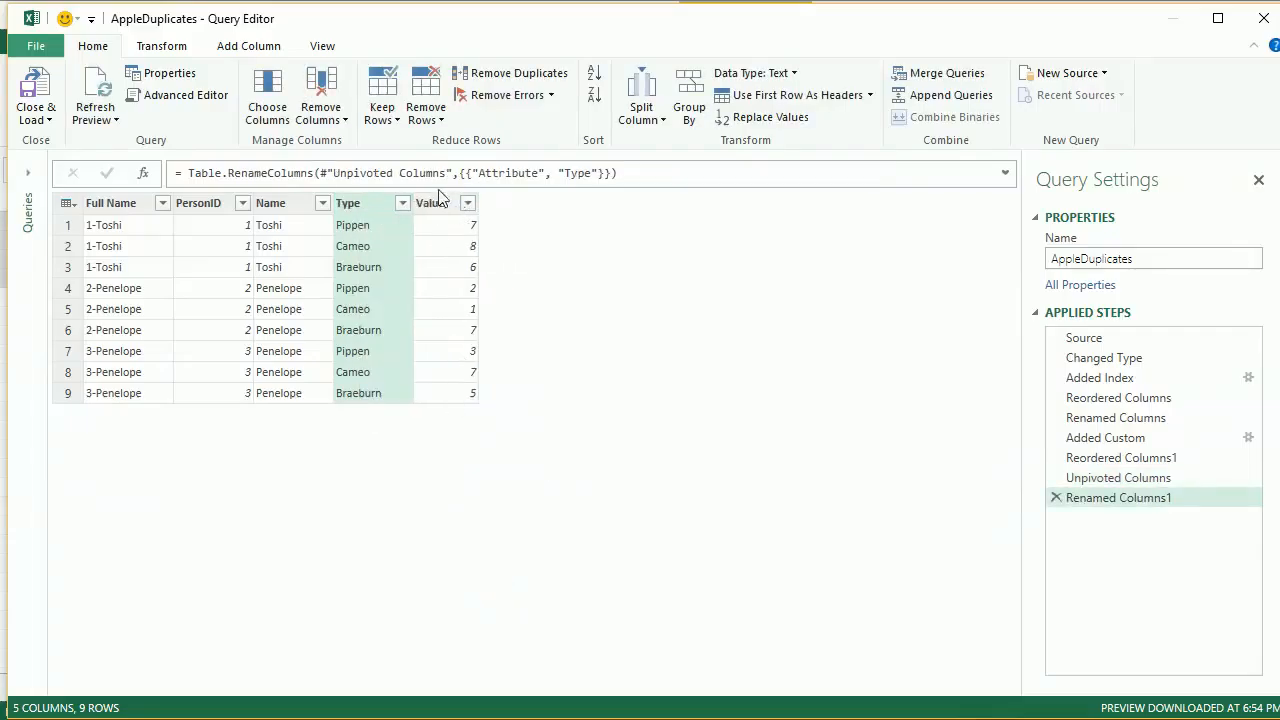
left_click(435, 203)
right_click(435, 203)
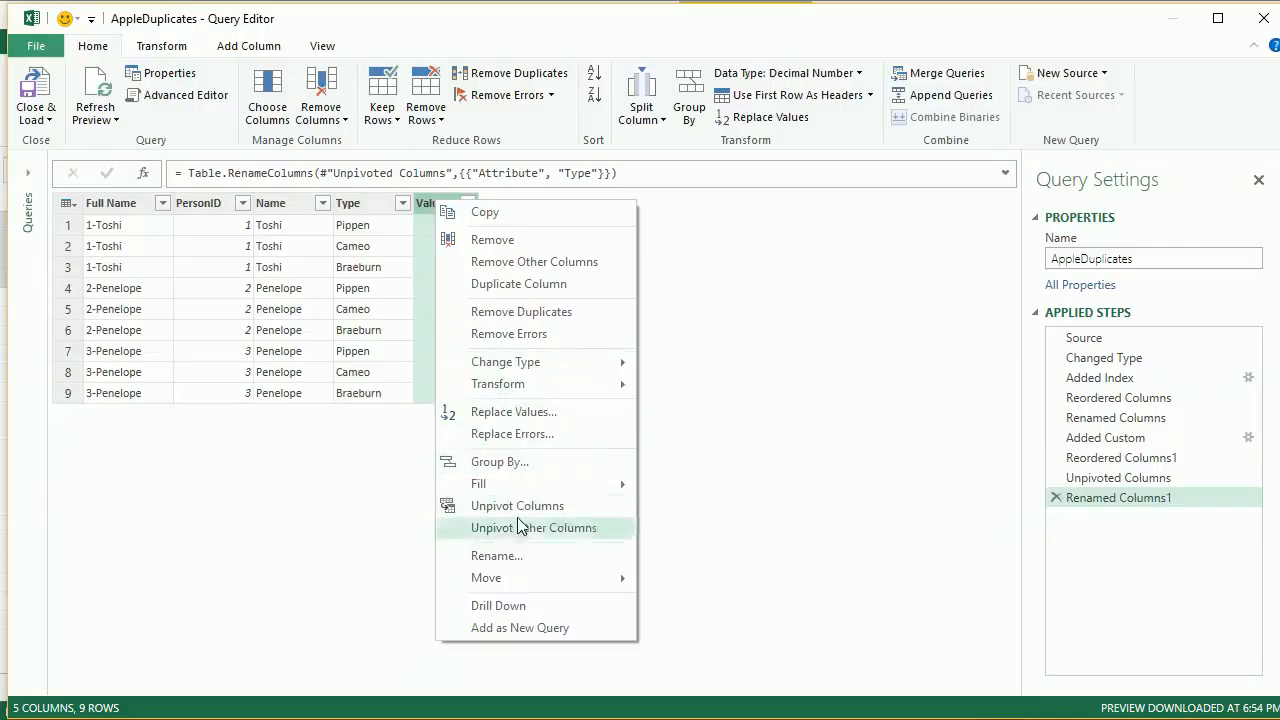
left_click(520, 558)
type("Score")
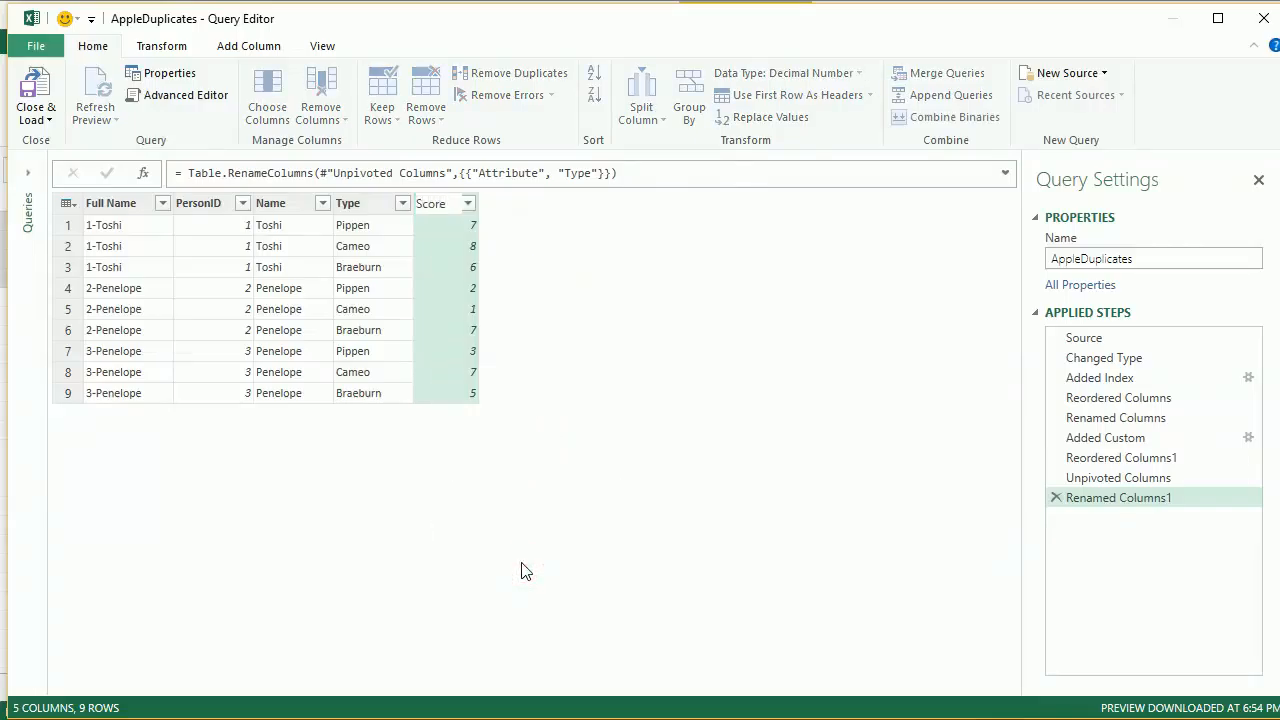
key("Return")
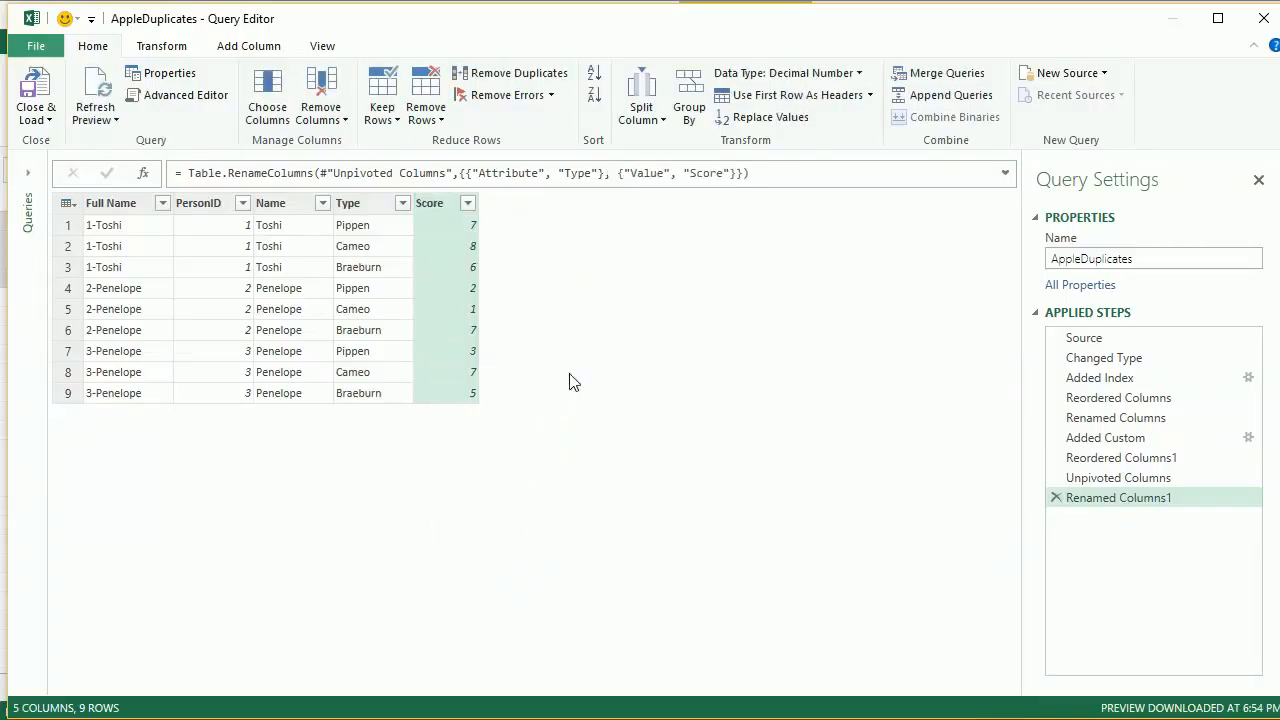
Load the AppleDuplicates query to its worksheet and create a PivotTable from the loaded table on a new worksheet
left_click(44, 92)
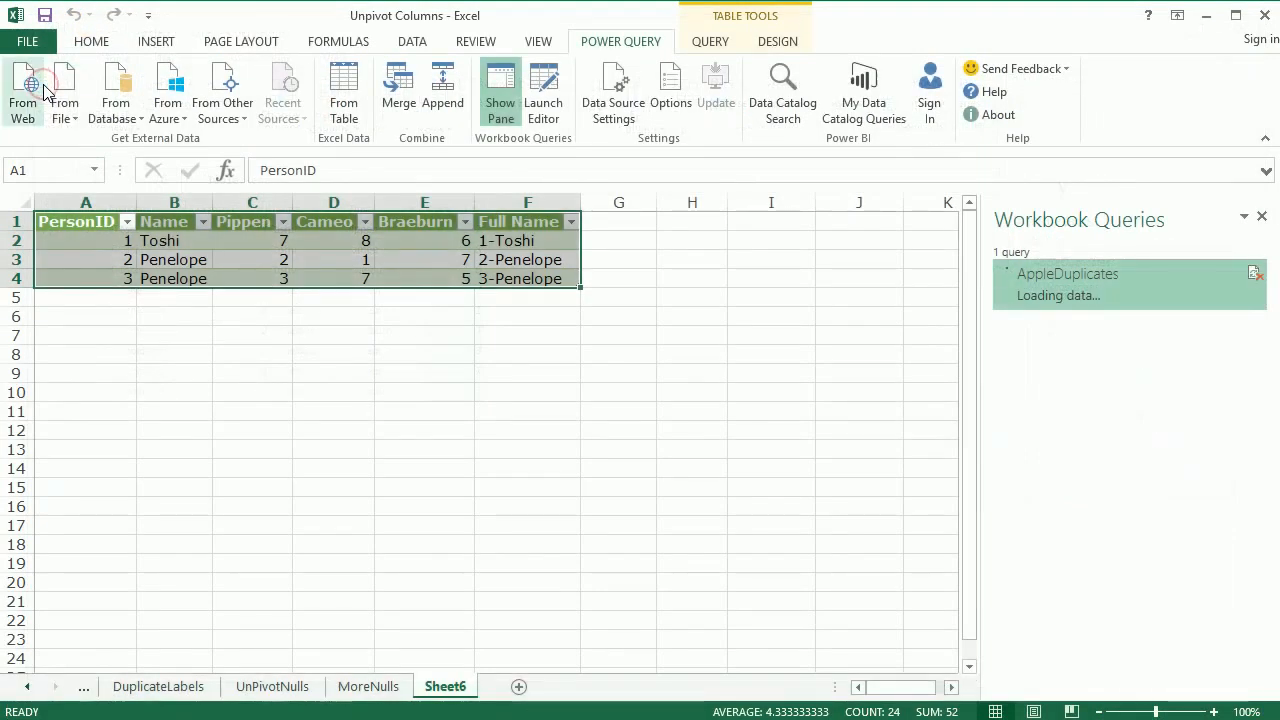
left_click(268, 336)
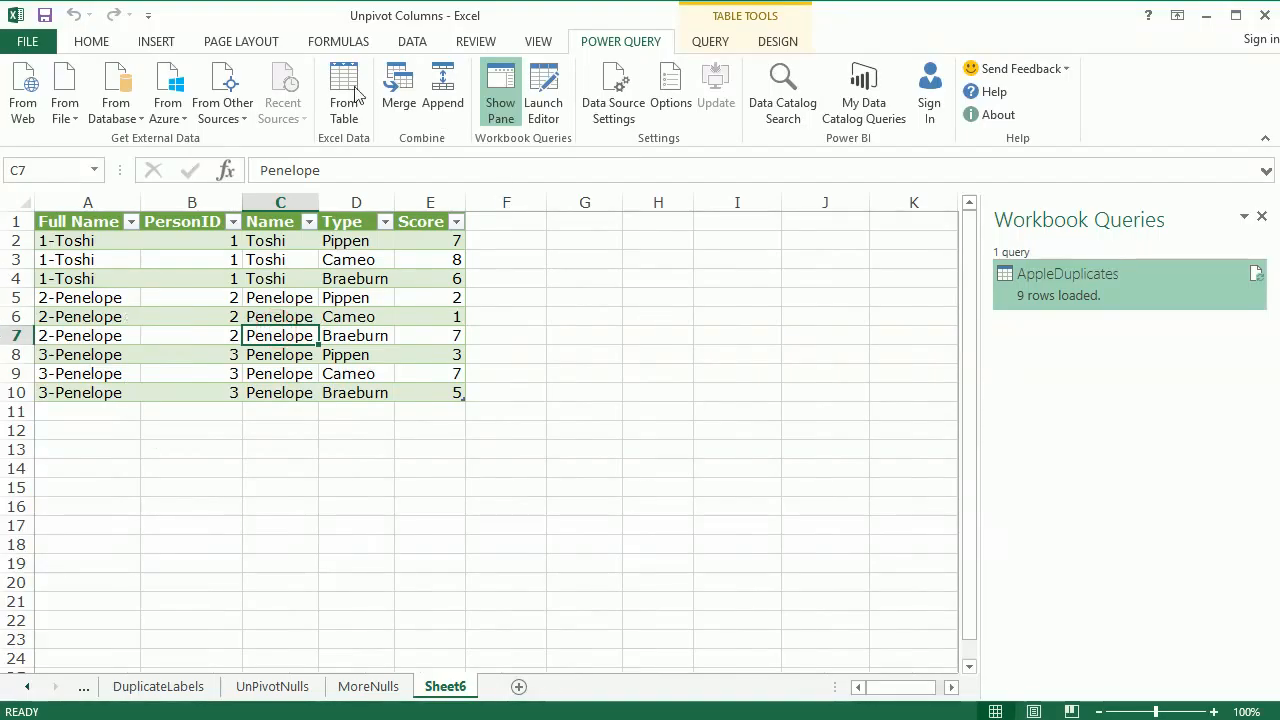
left_click(146, 316)
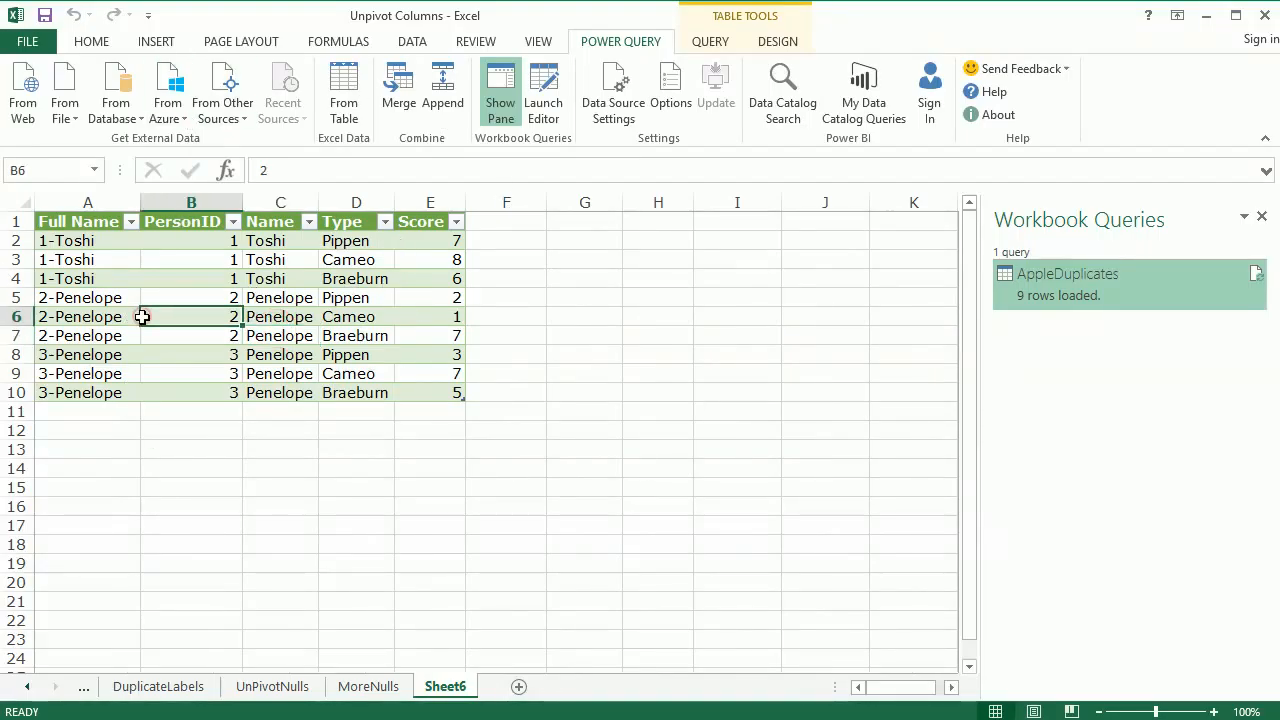
left_click(176, 41)
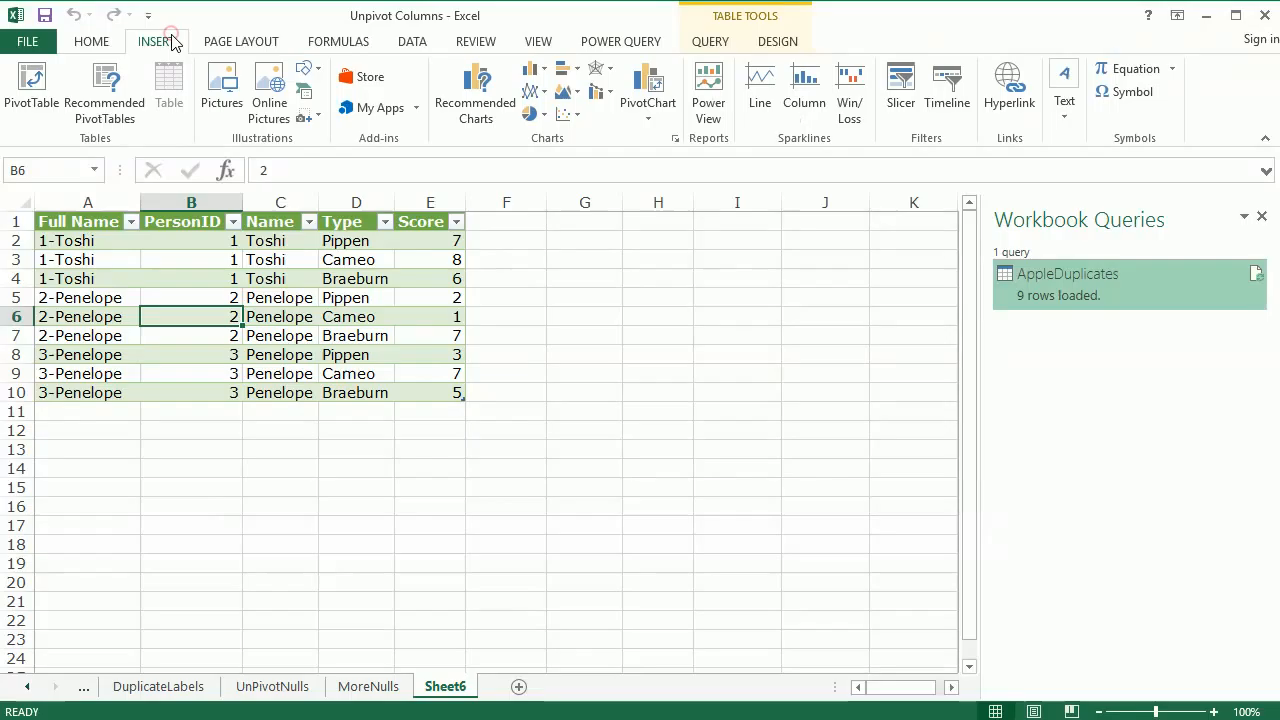
left_click(22, 90)
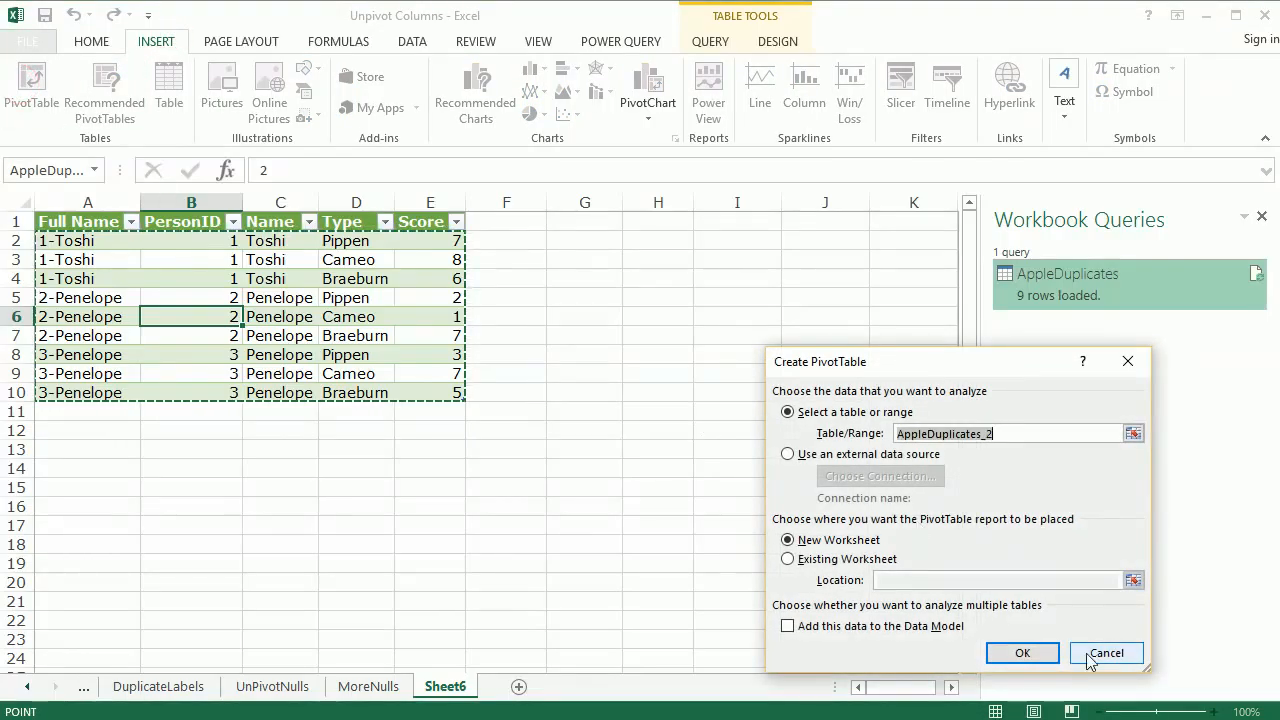
left_click(1040, 653)
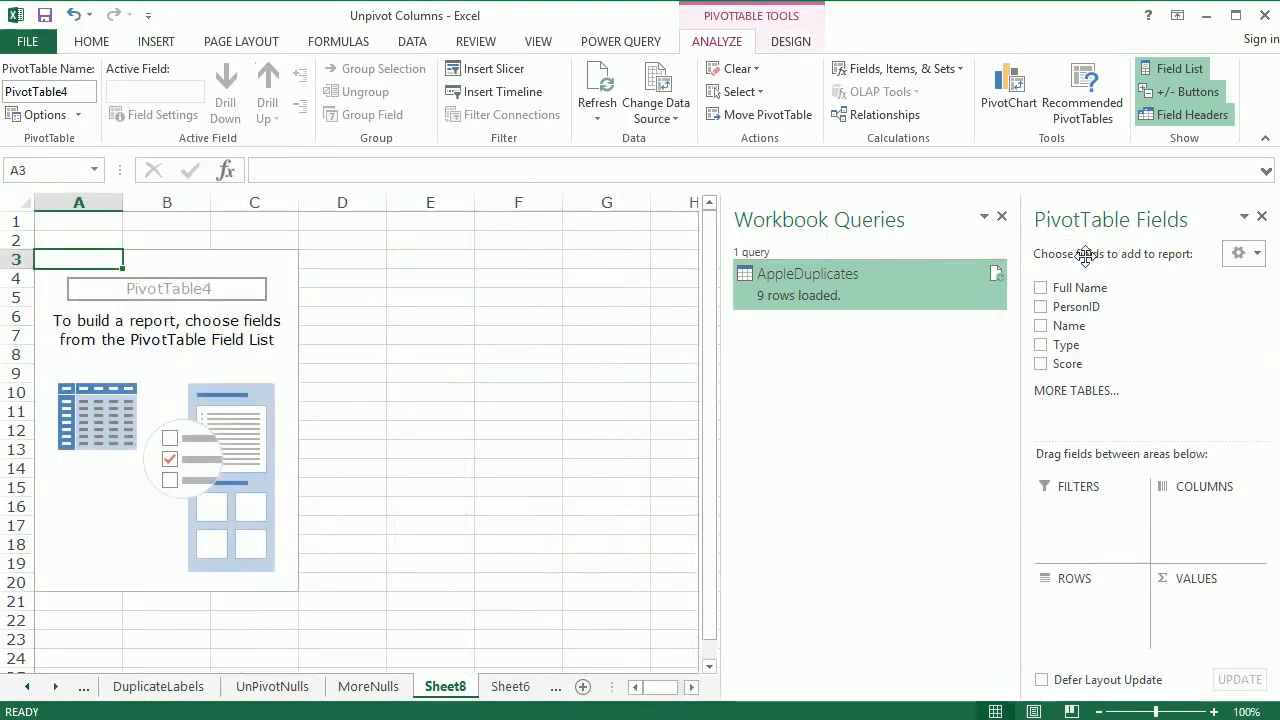
Add Full Name to the PivotTable's rows and Score to its values, summarizing Score by Average
left_click_drag(1104, 290, 1104, 612)
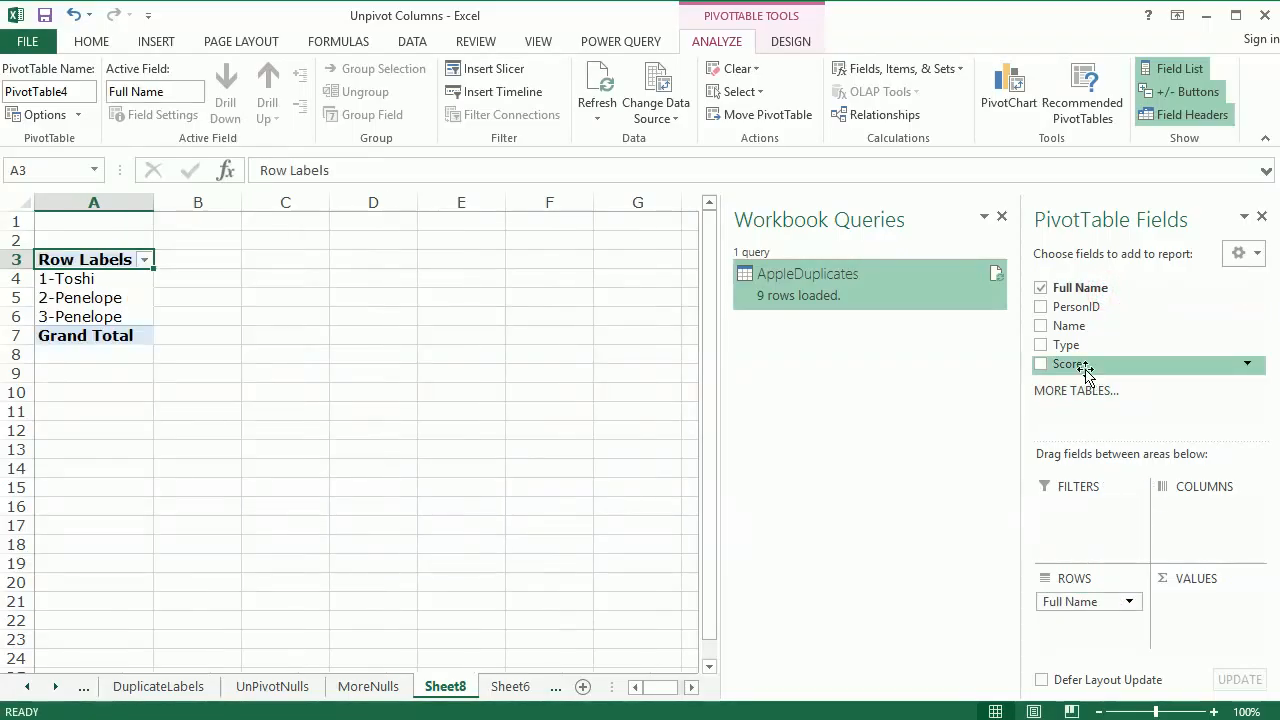
left_click_drag(1086, 366, 1227, 620)
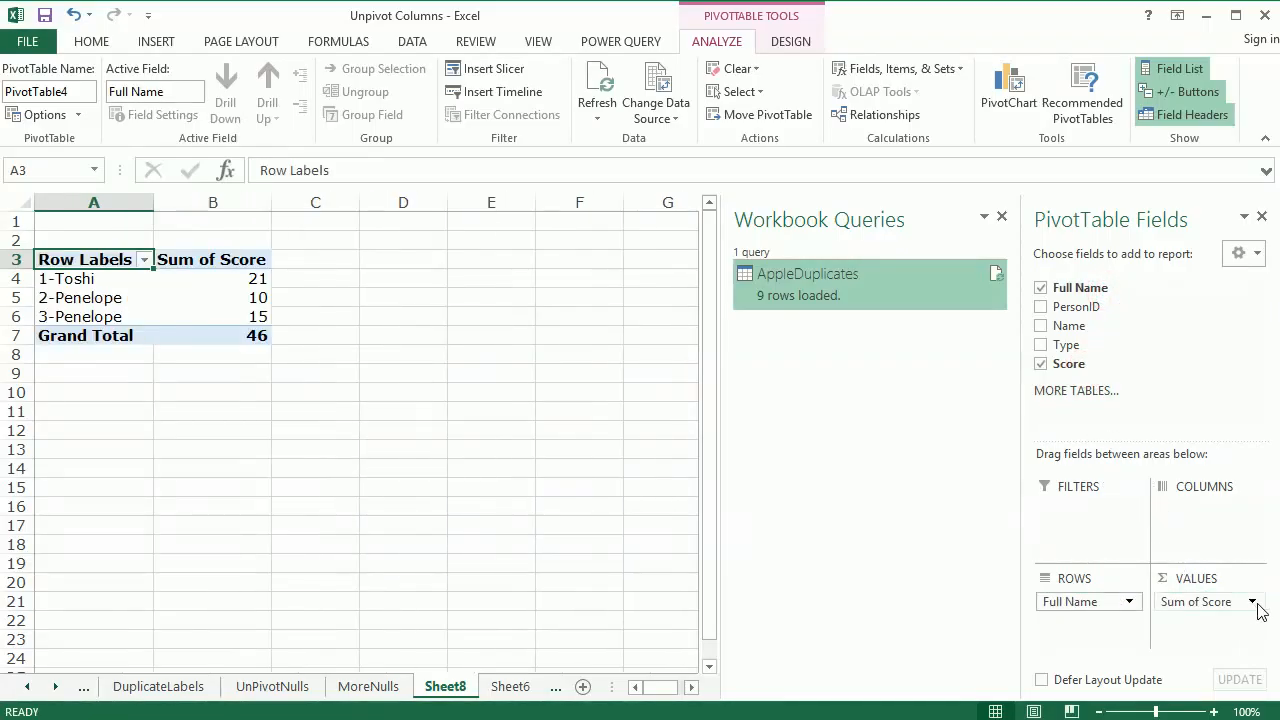
left_click(1253, 603)
left_click(1257, 711)
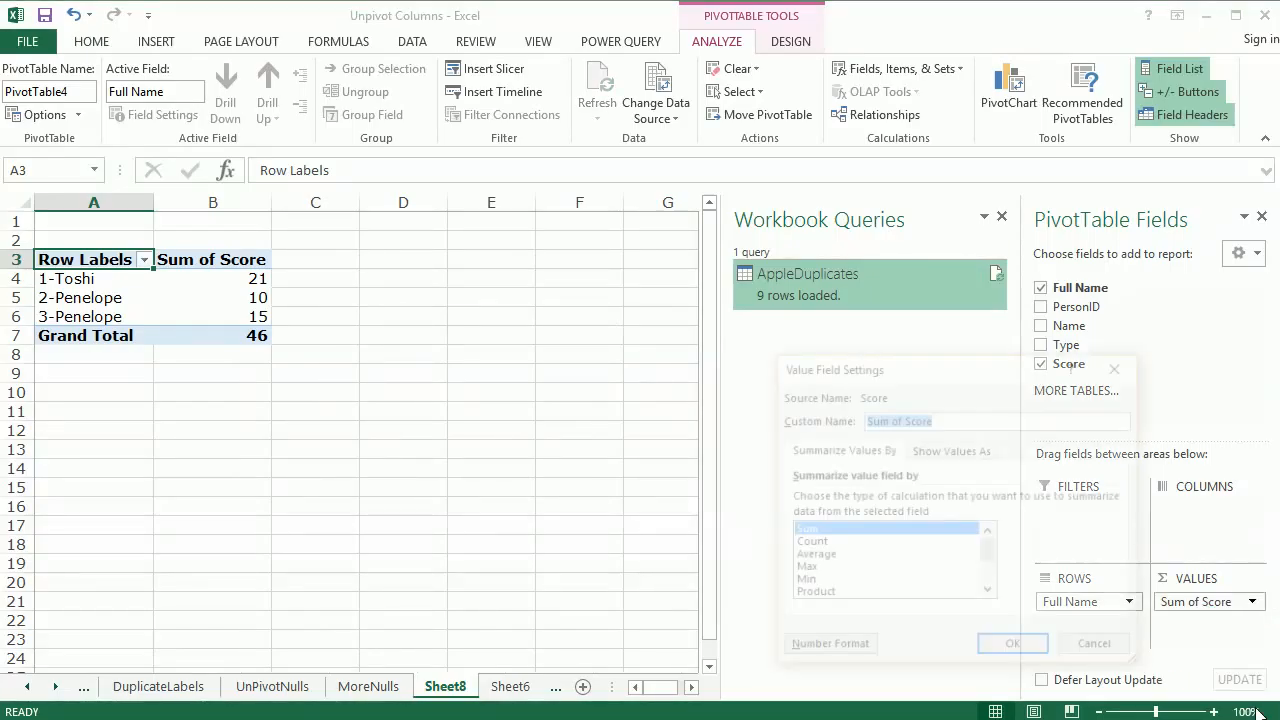
left_click(860, 556)
left_click(1013, 648)
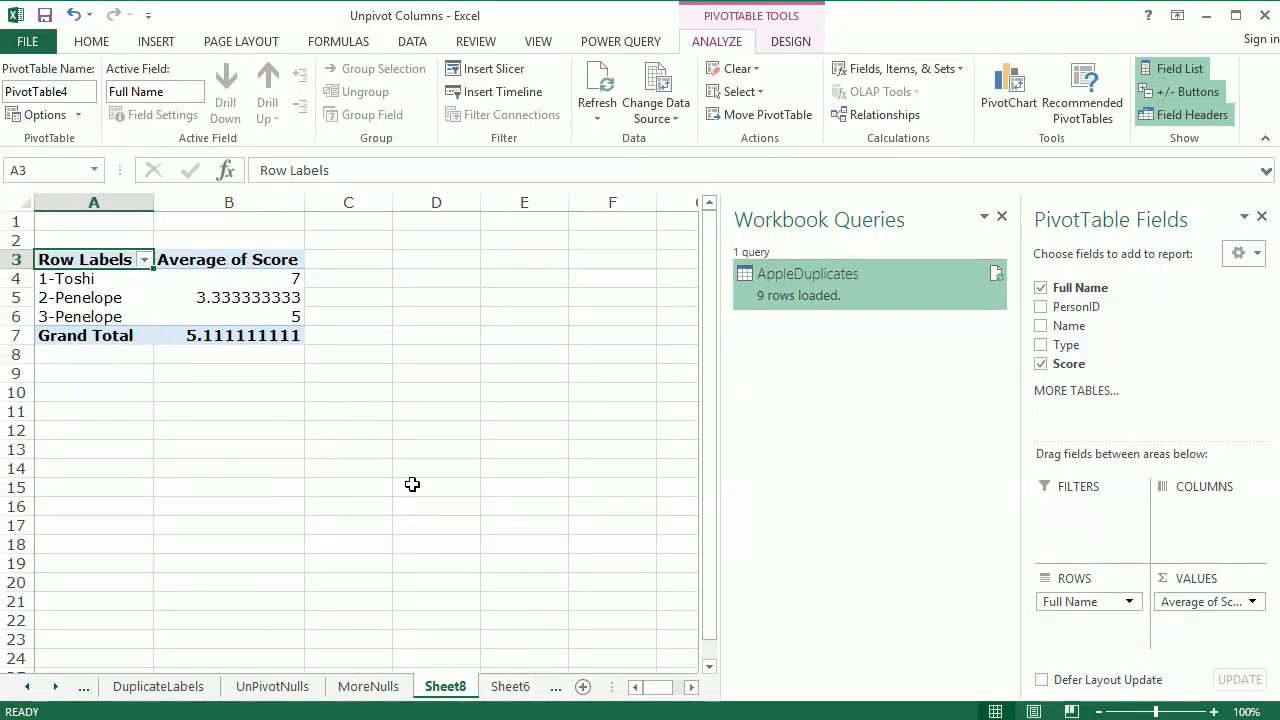
mouse_move(179, 293)
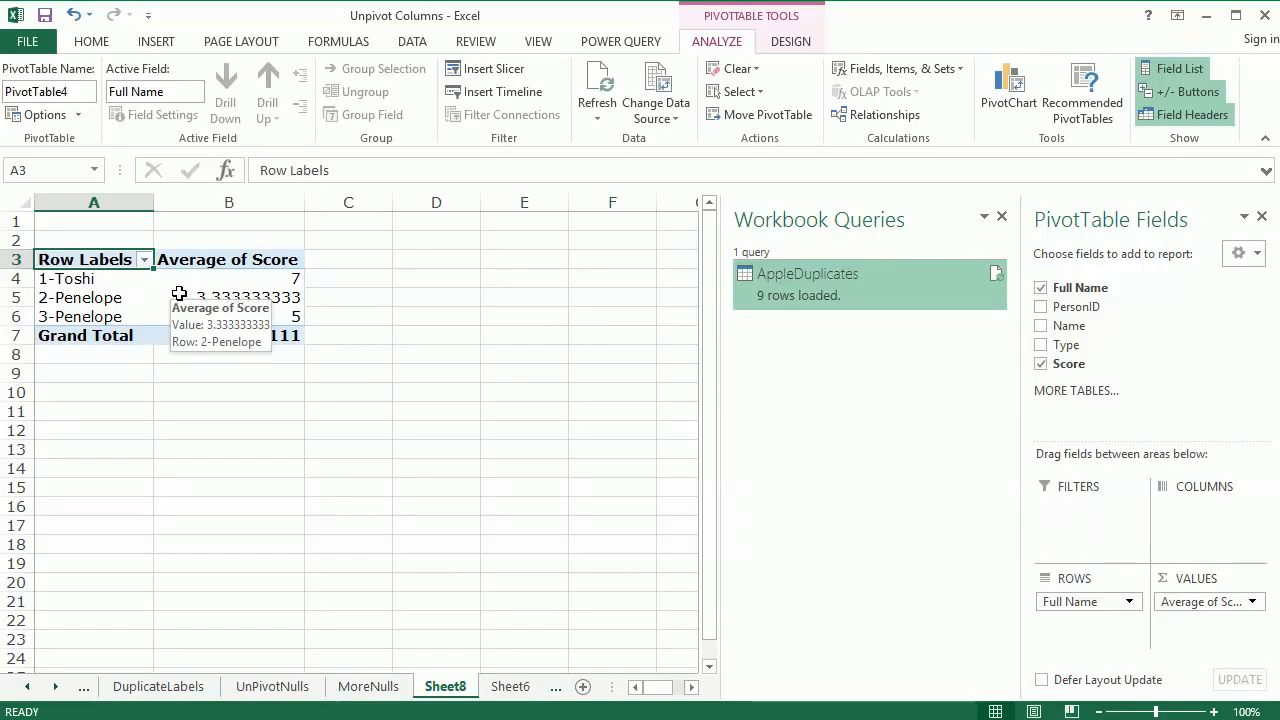